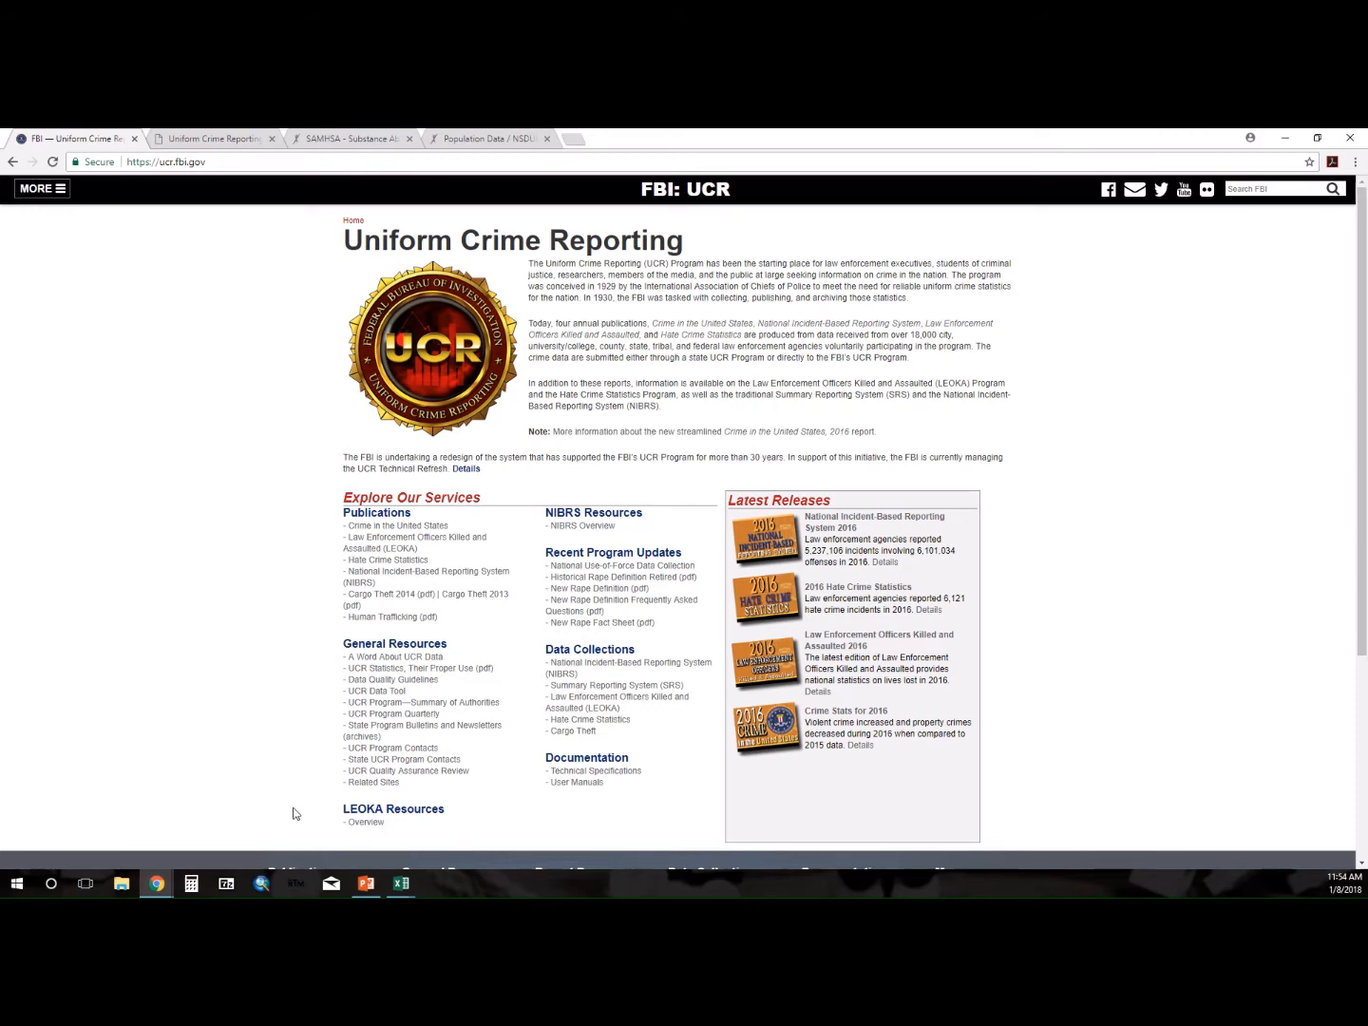
Review the UCR state crime table options, SAMHSA's data topics and the NSDUH population data tables, then return to the Excel workbooks.
{"action": "left_click", "coordinate": [193, 137]}
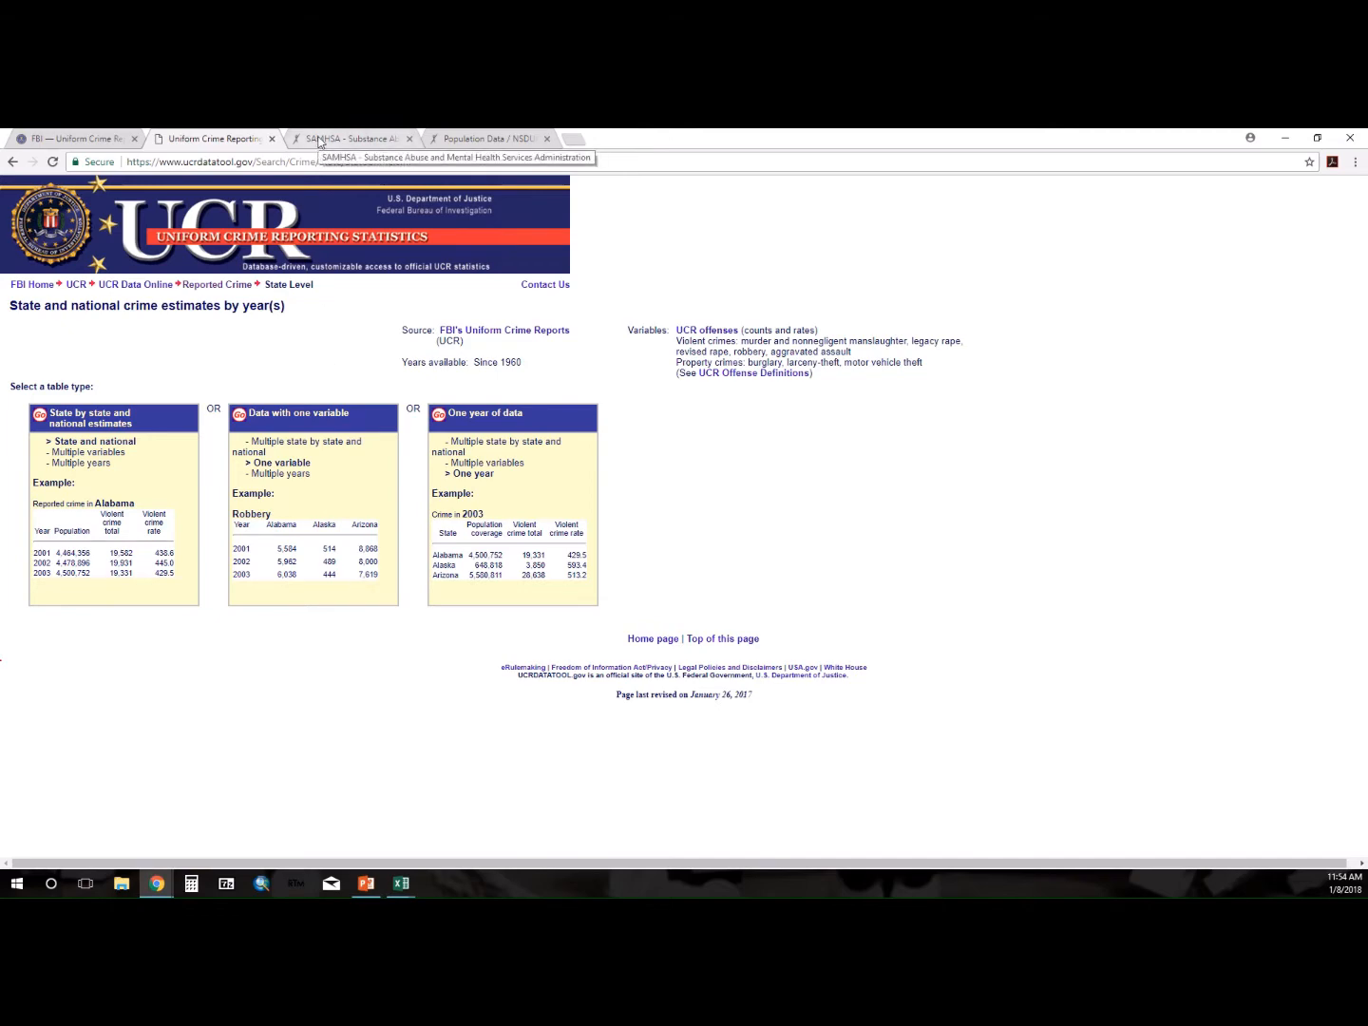
{"action": "left_click", "coordinate": [319, 142]}
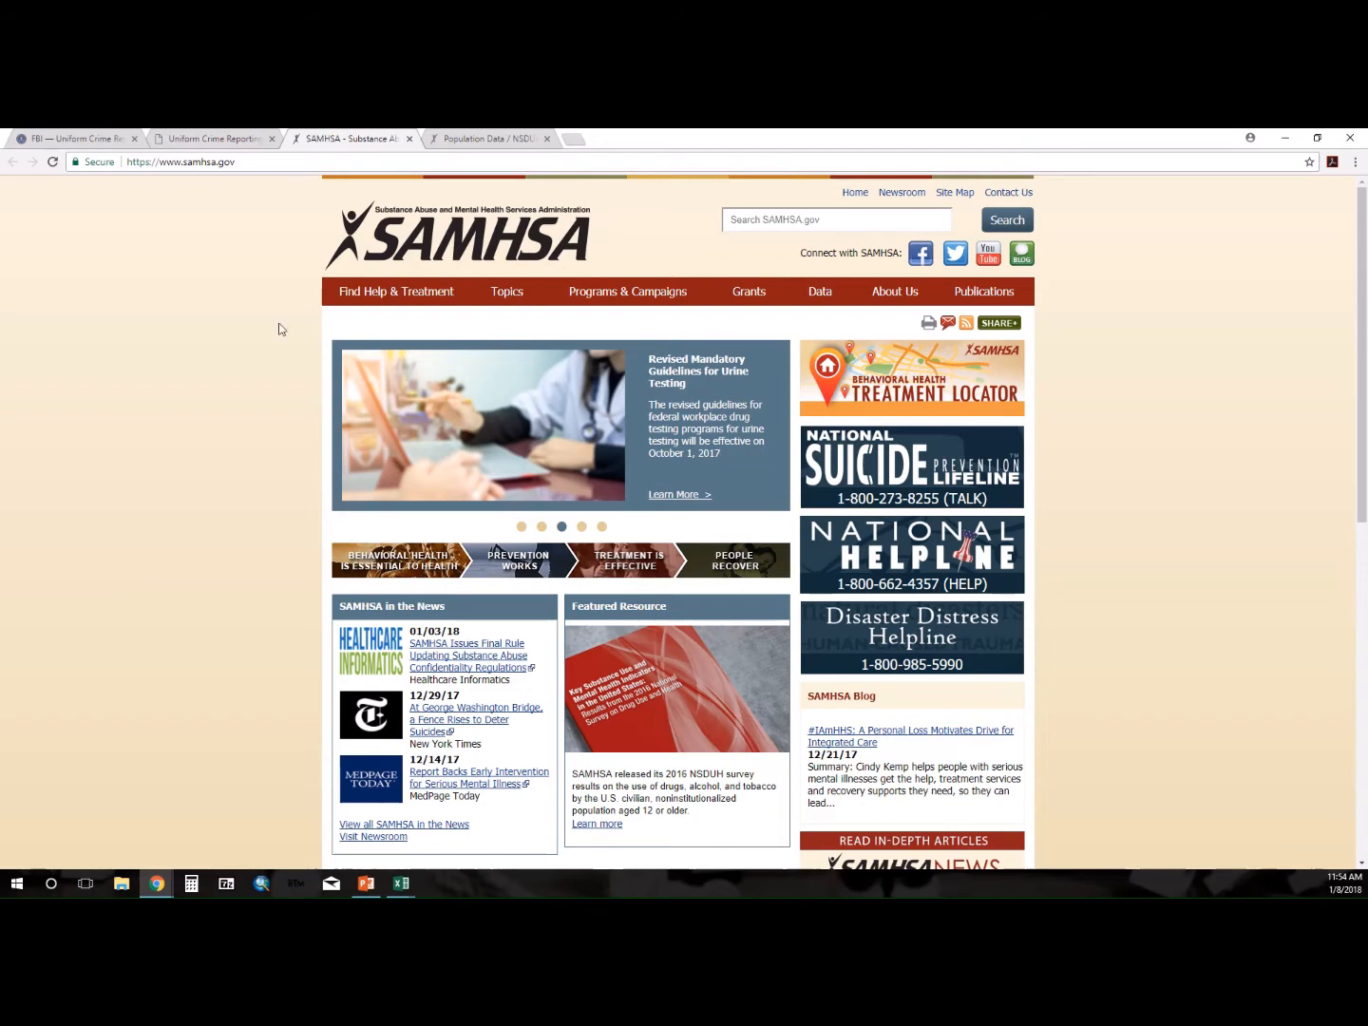
{"action": "mouse_move", "coordinate": [816, 290]}
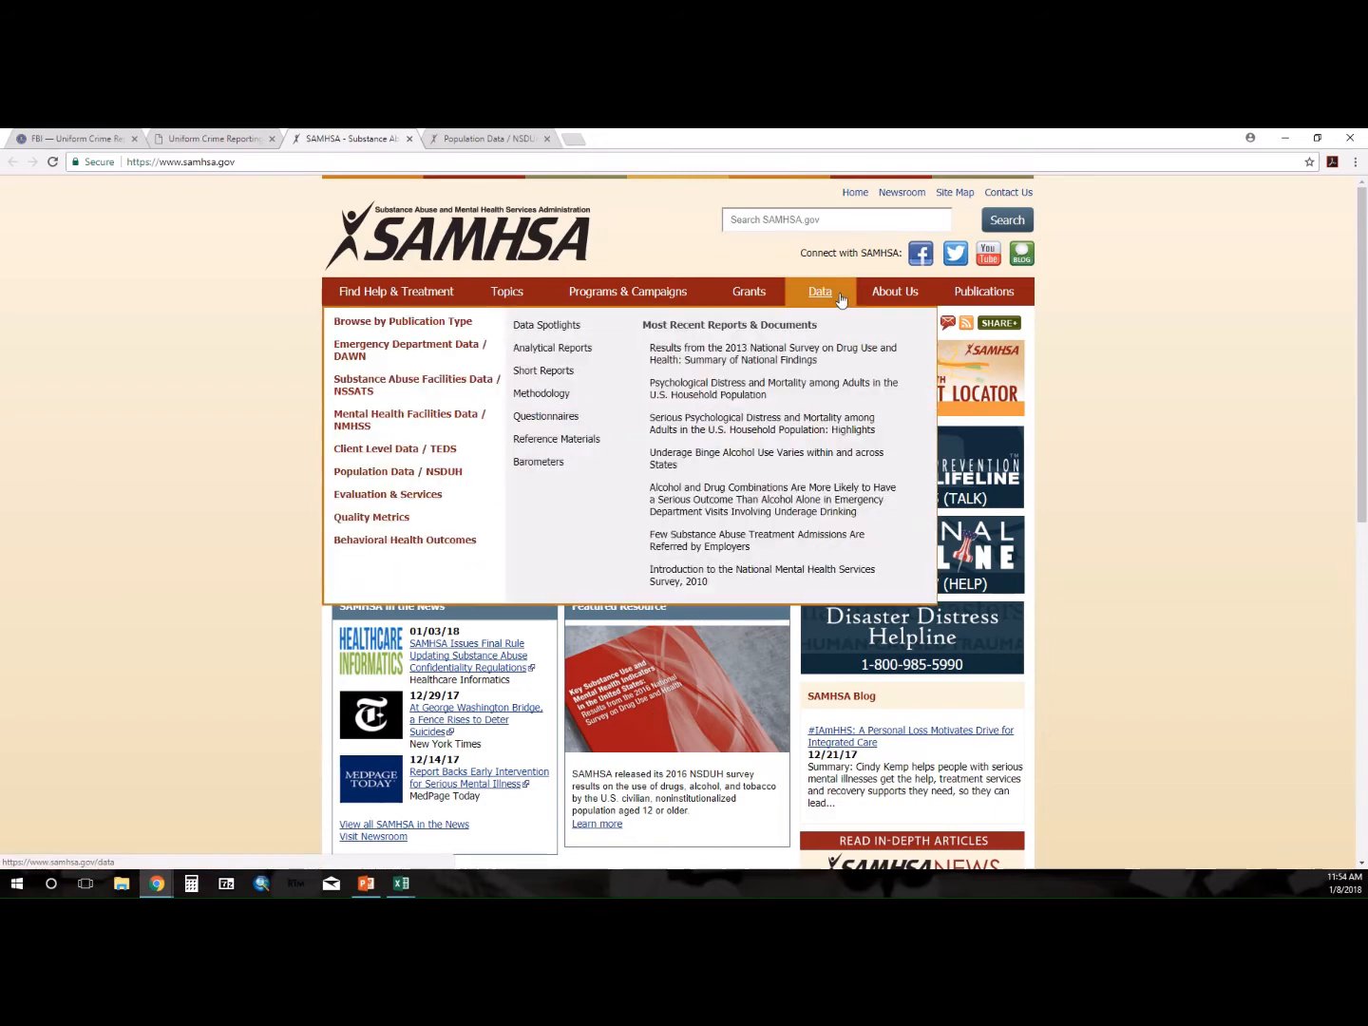
{"action": "left_click", "coordinate": [485, 138]}
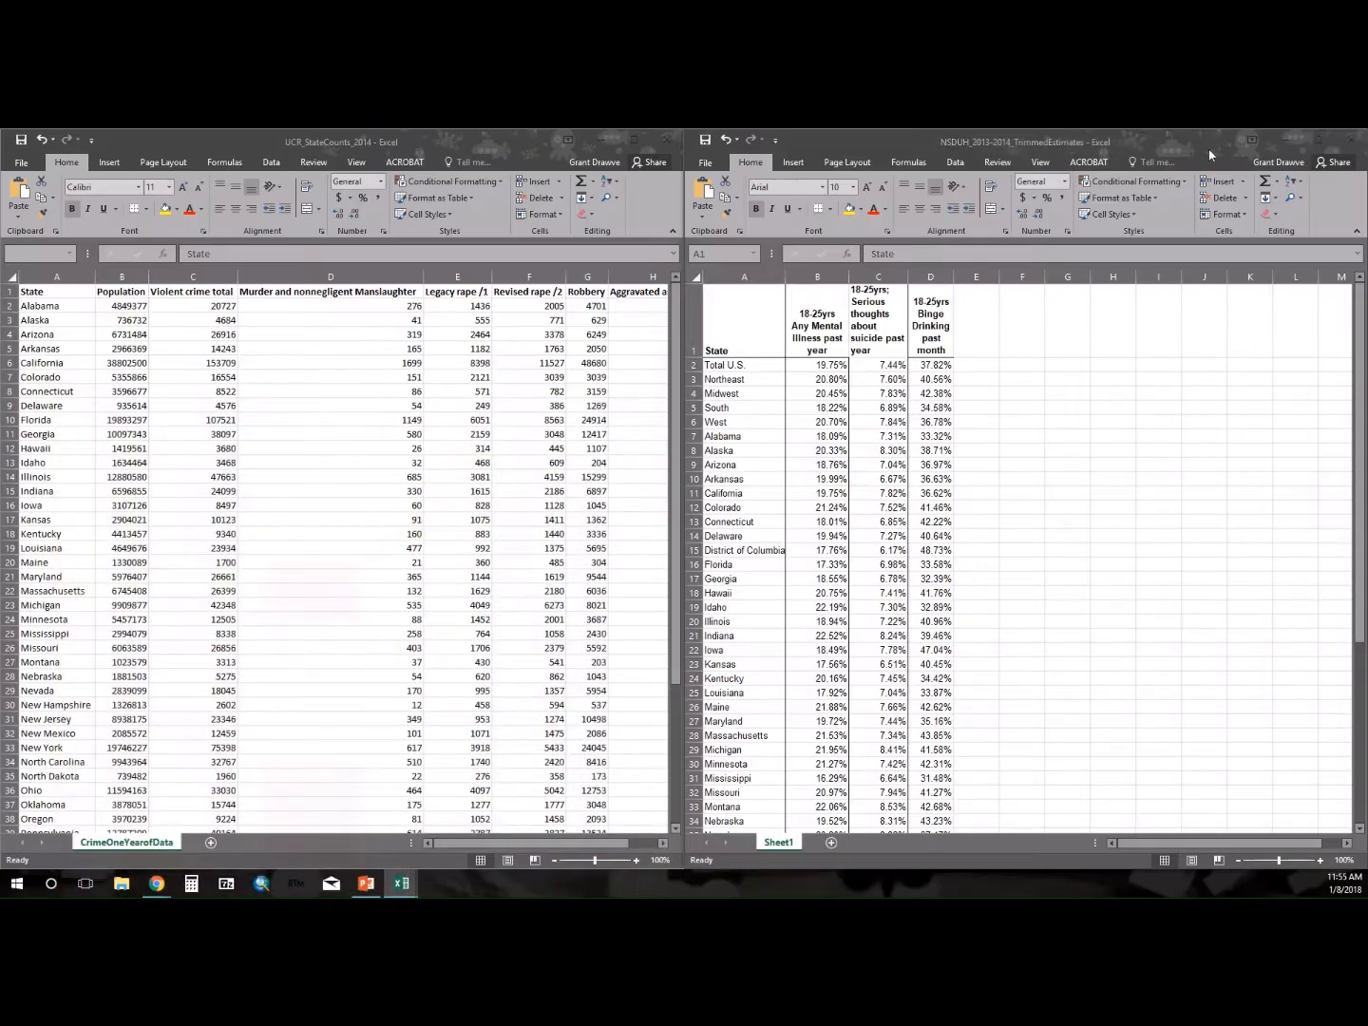
{"action": "left_click", "coordinate": [1284, 138]}
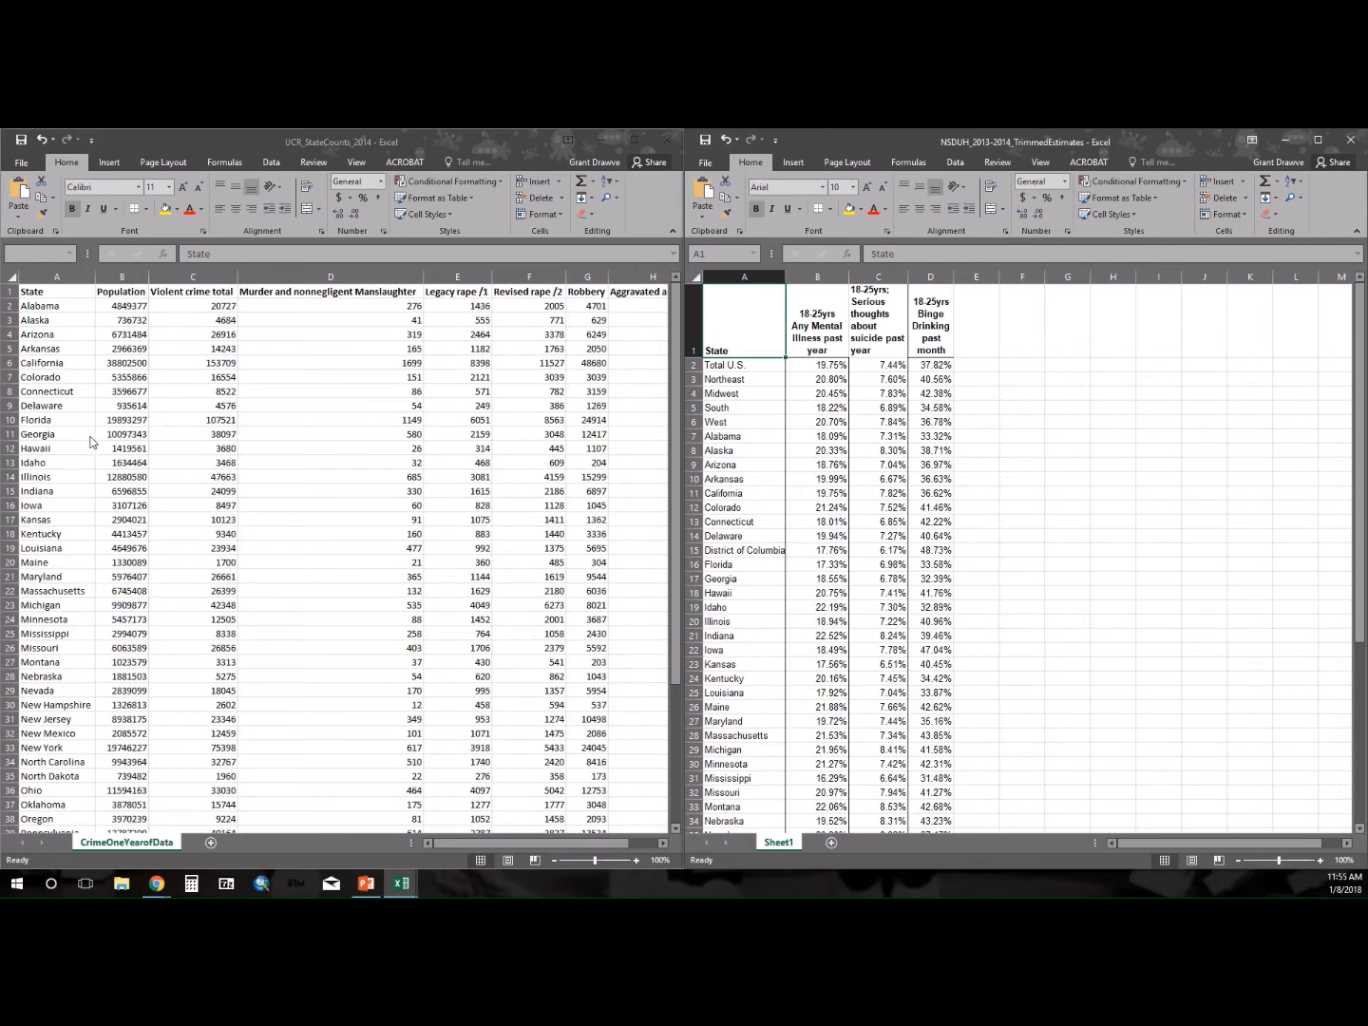
Create a blank workbook and start a data consolidation in its first cell.
{"action": "key", "text": "ctrl+n"}
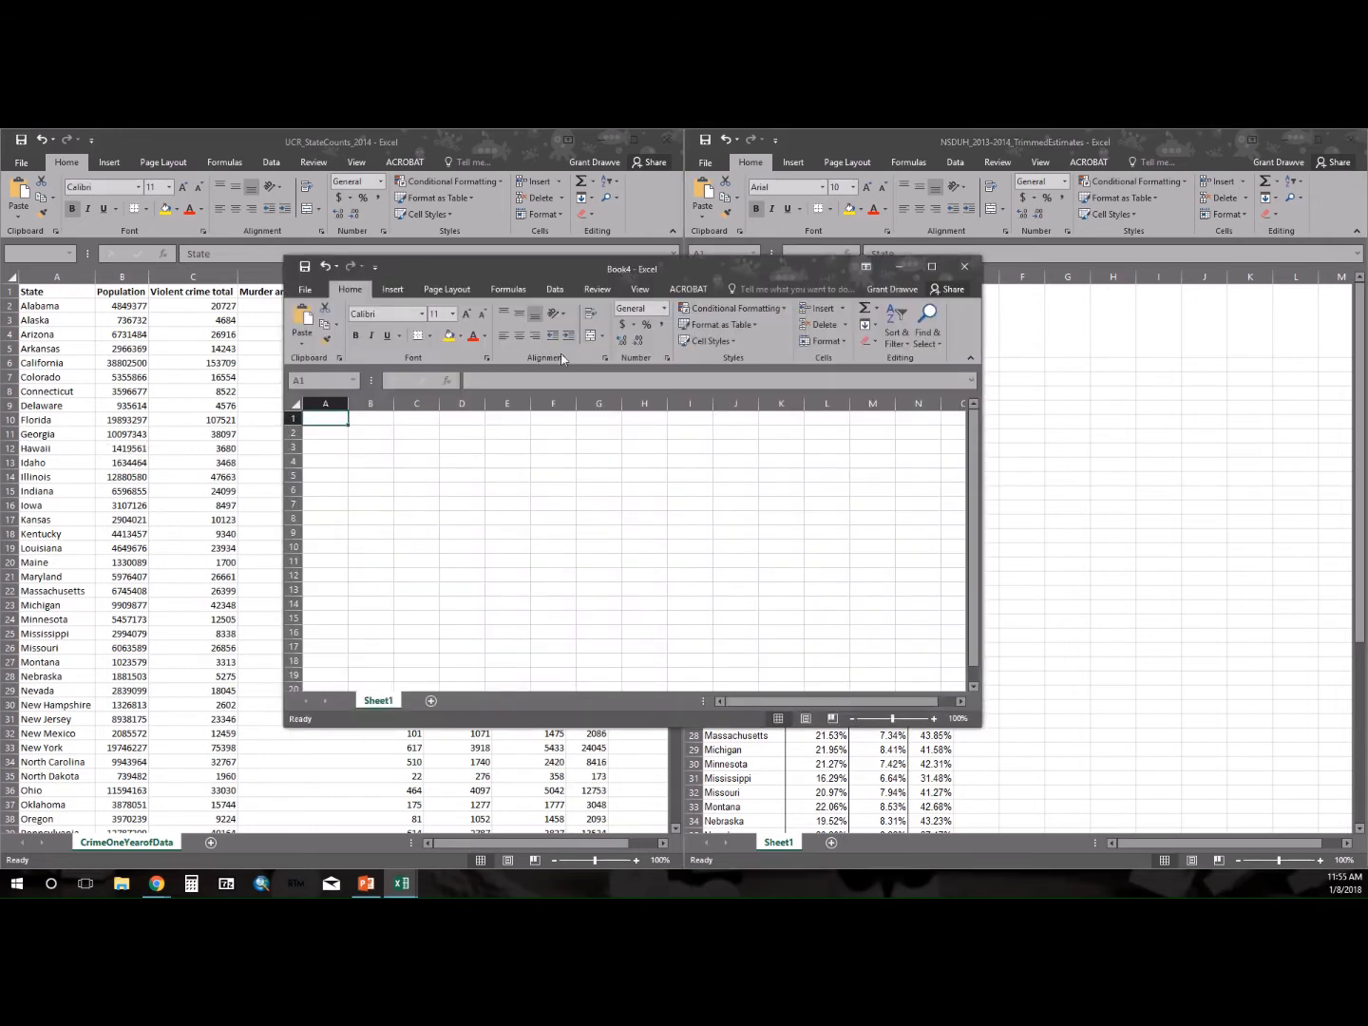
{"action": "left_click", "coordinate": [554, 288]}
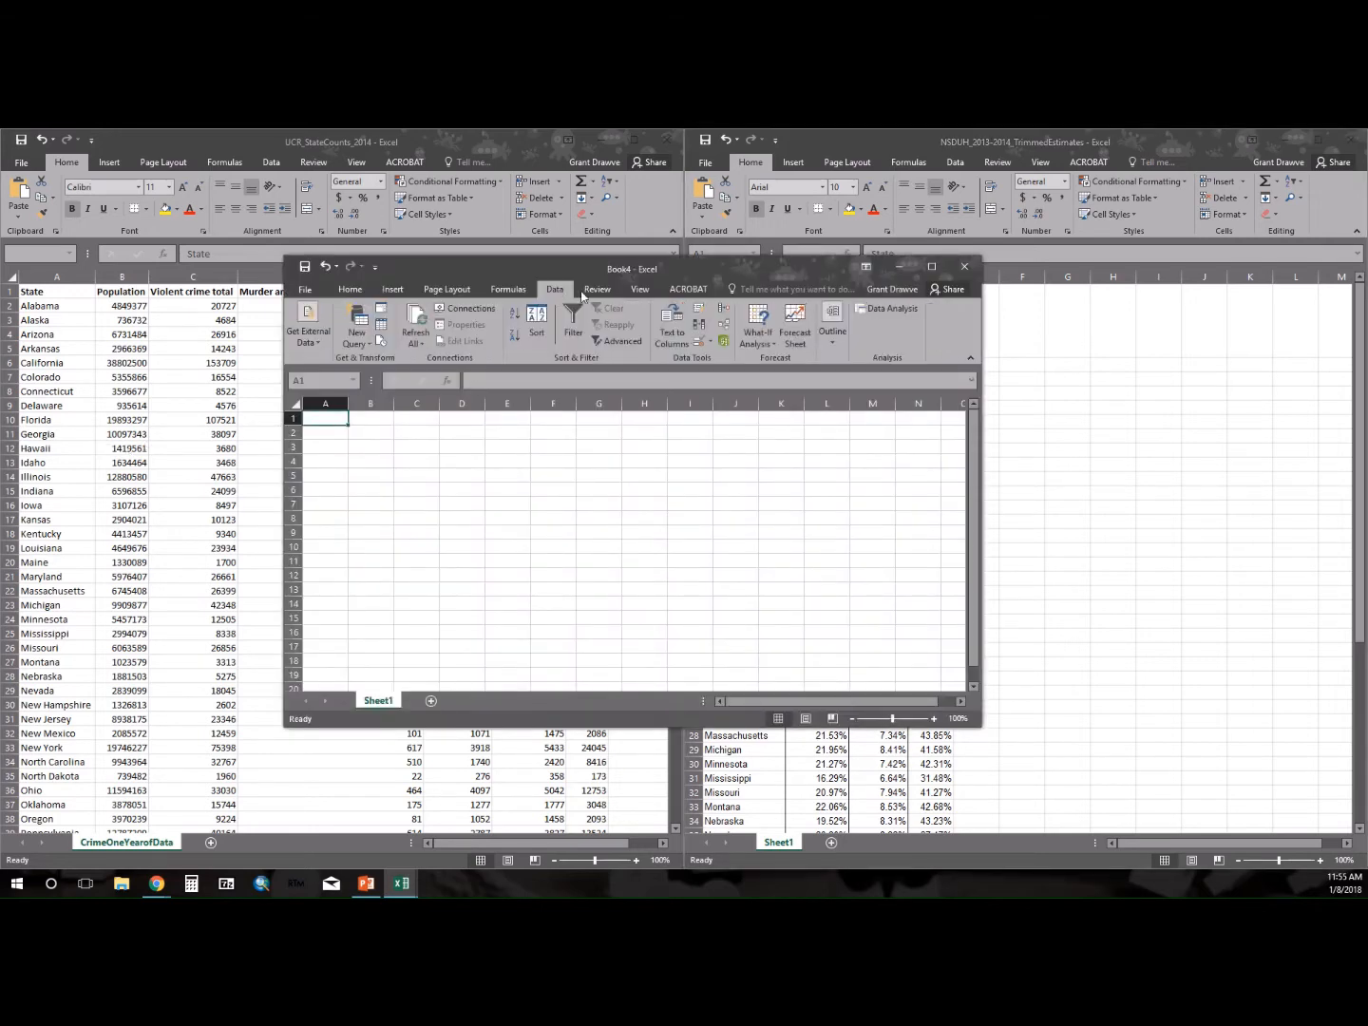
{"action": "left_click", "coordinate": [725, 310]}
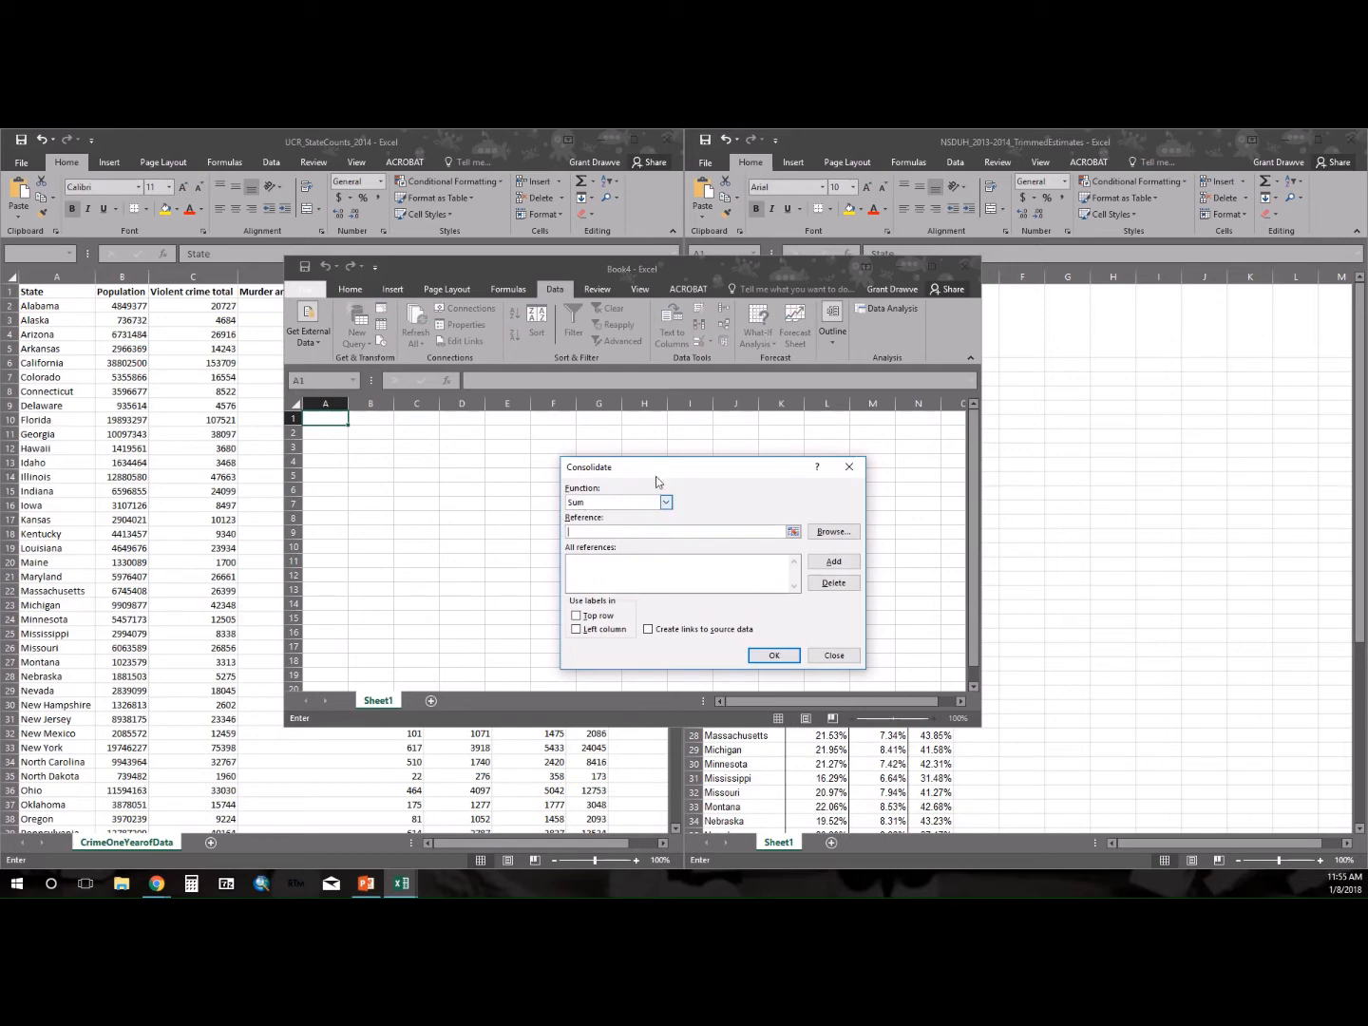
Add A1:C51 of the CrimeOneYearofData sheet in UCR_StateCounts_2014 as a consolidation reference.
{"action": "left_click", "coordinate": [791, 534]}
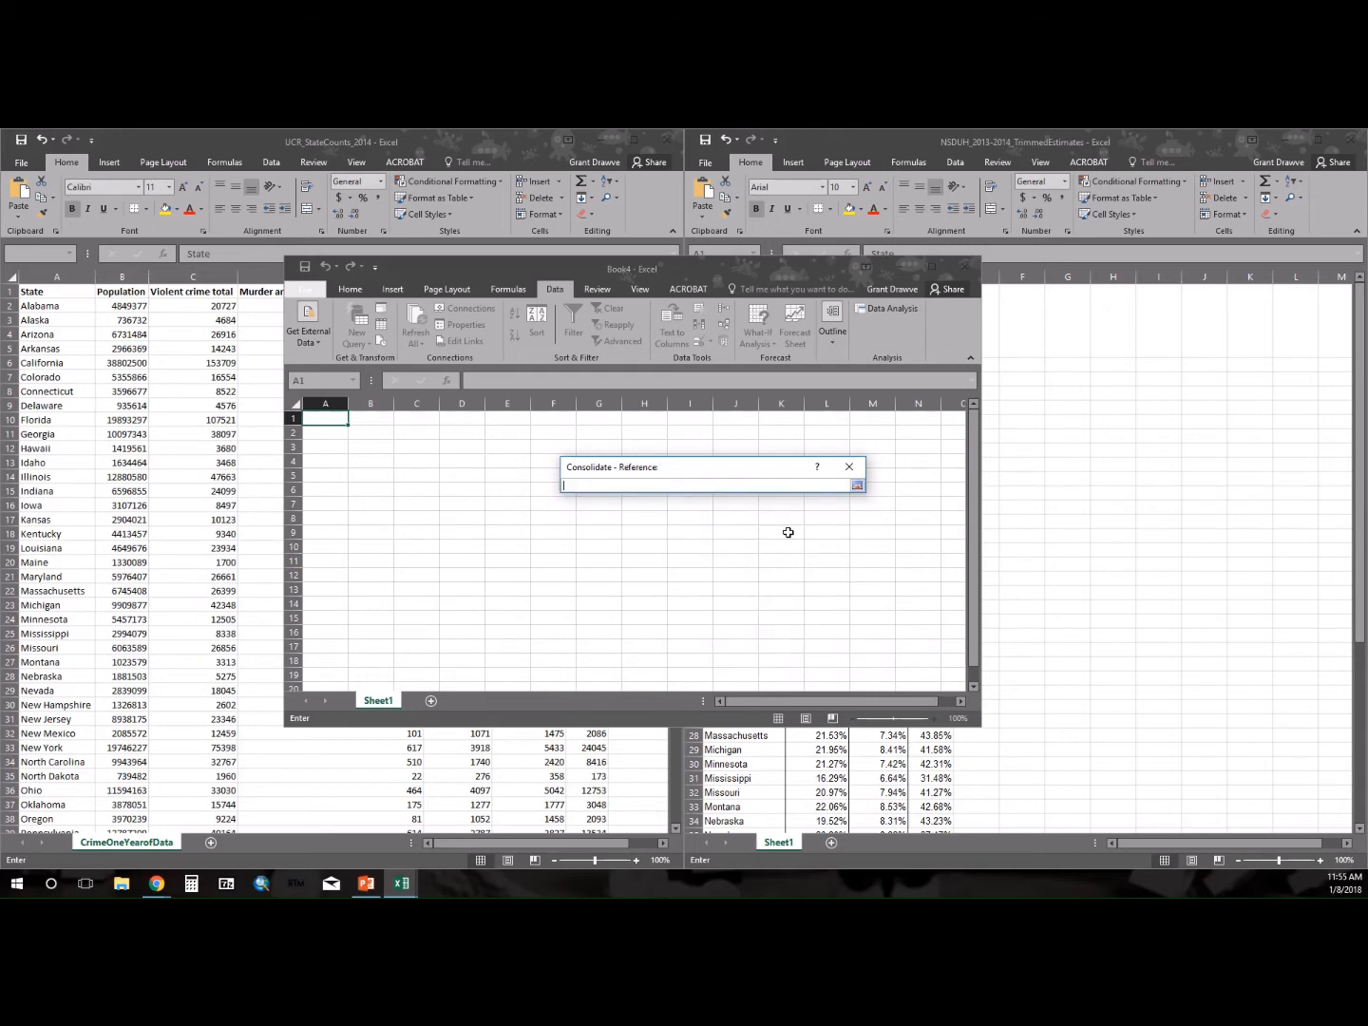
{"action": "left_click", "coordinate": [32, 292]}
{"action": "left_click_drag", "start_coordinate": [32, 291], "coordinate": [159, 805]}
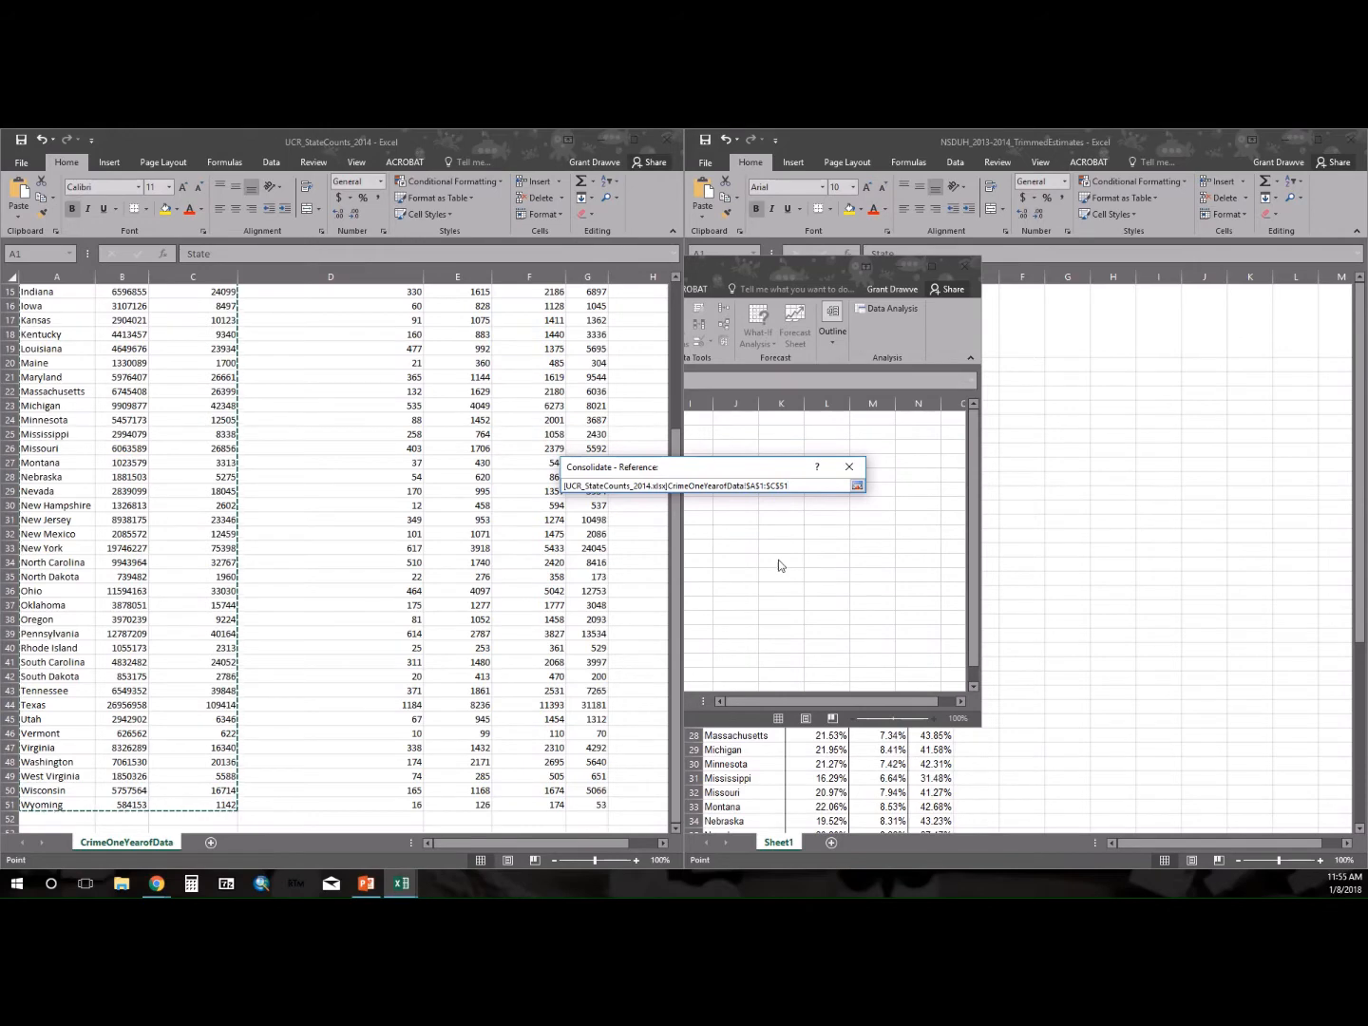
{"action": "left_click", "coordinate": [858, 486]}
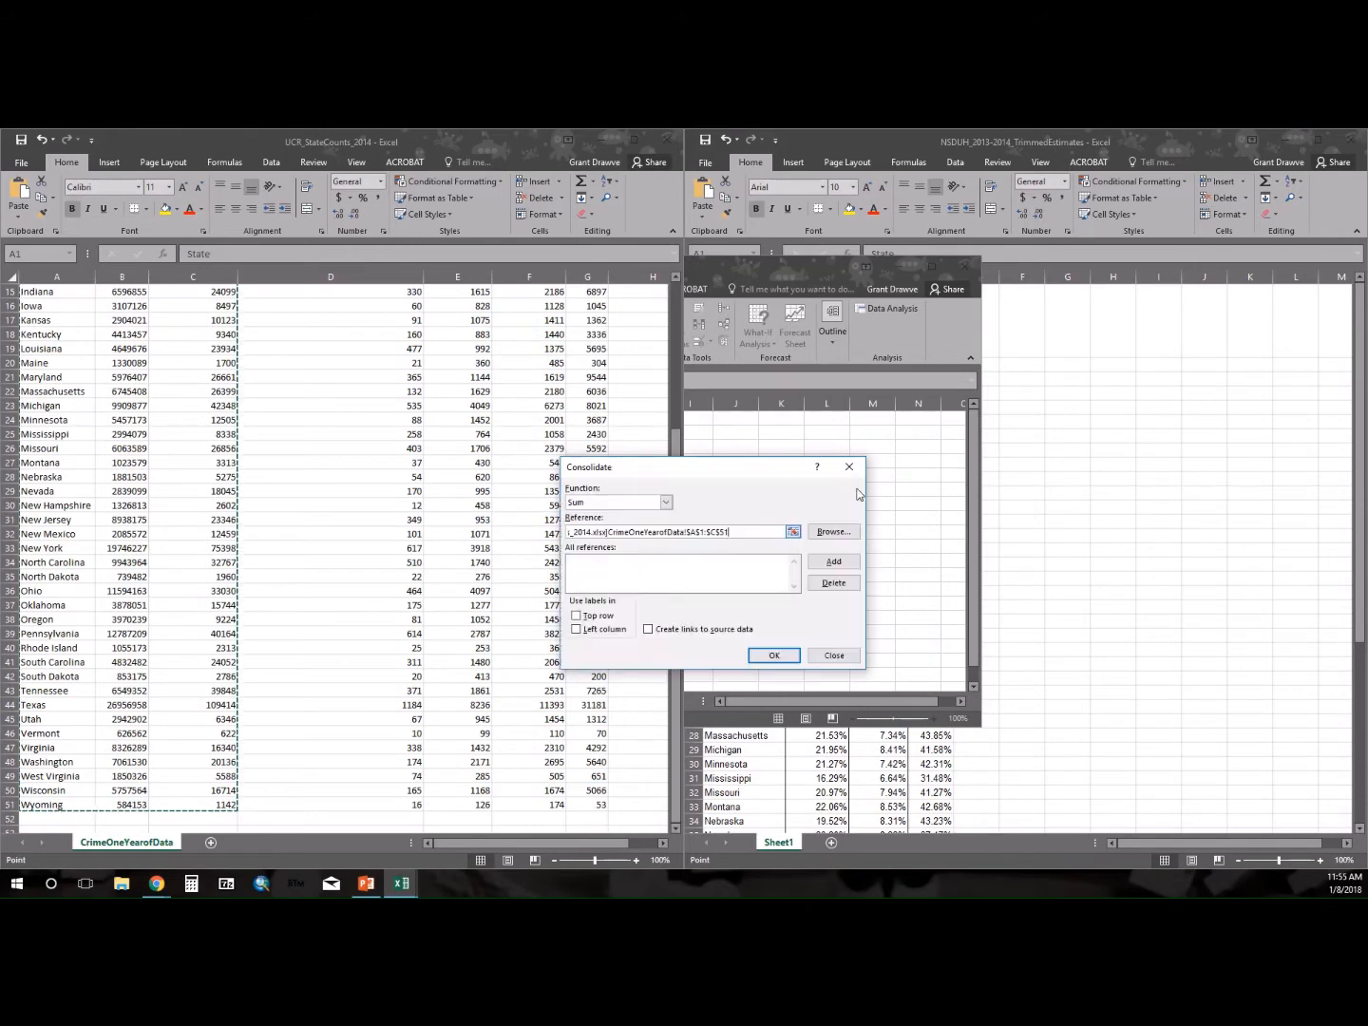
{"action": "left_click", "coordinate": [834, 562]}
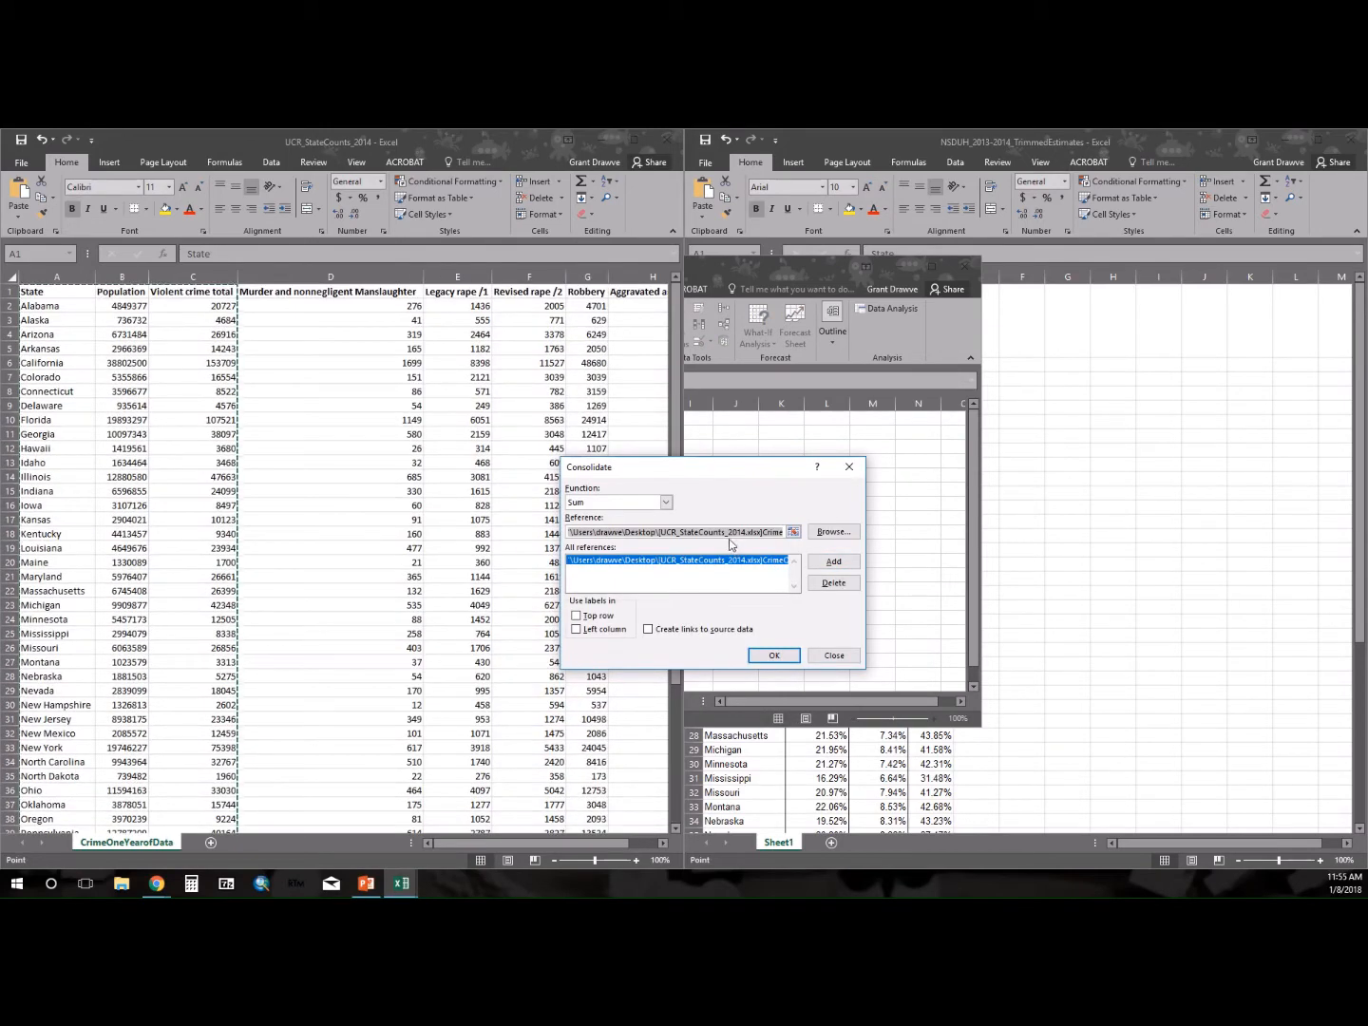
Clear the reference entry and add A1:D57 of Sheet1 in NSDUH_2013-2014_TrimmedEstimates as the second consolidation reference.
{"action": "left_click", "coordinate": [730, 534]}
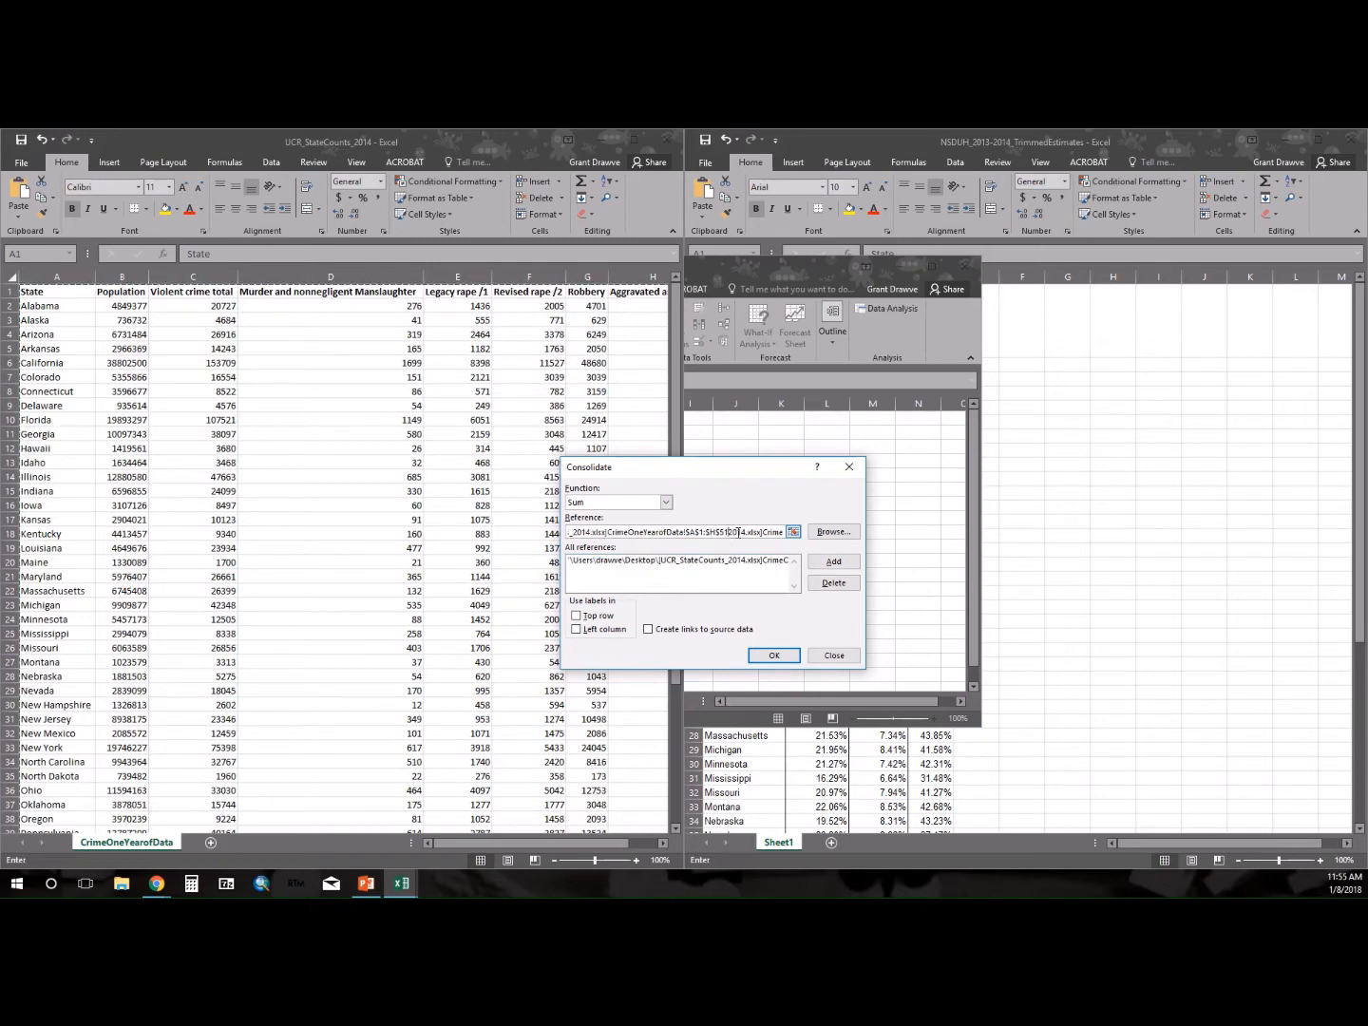
{"action": "left_click_drag", "start_coordinate": [732, 533], "coordinate": [402, 540]}
{"action": "left_click_drag", "start_coordinate": [667, 533], "coordinate": [567, 534]}
{"action": "left_click", "coordinate": [528, 535]}
{"action": "double_click", "coordinate": [618, 533]}
{"action": "key", "text": "BackSpace"}
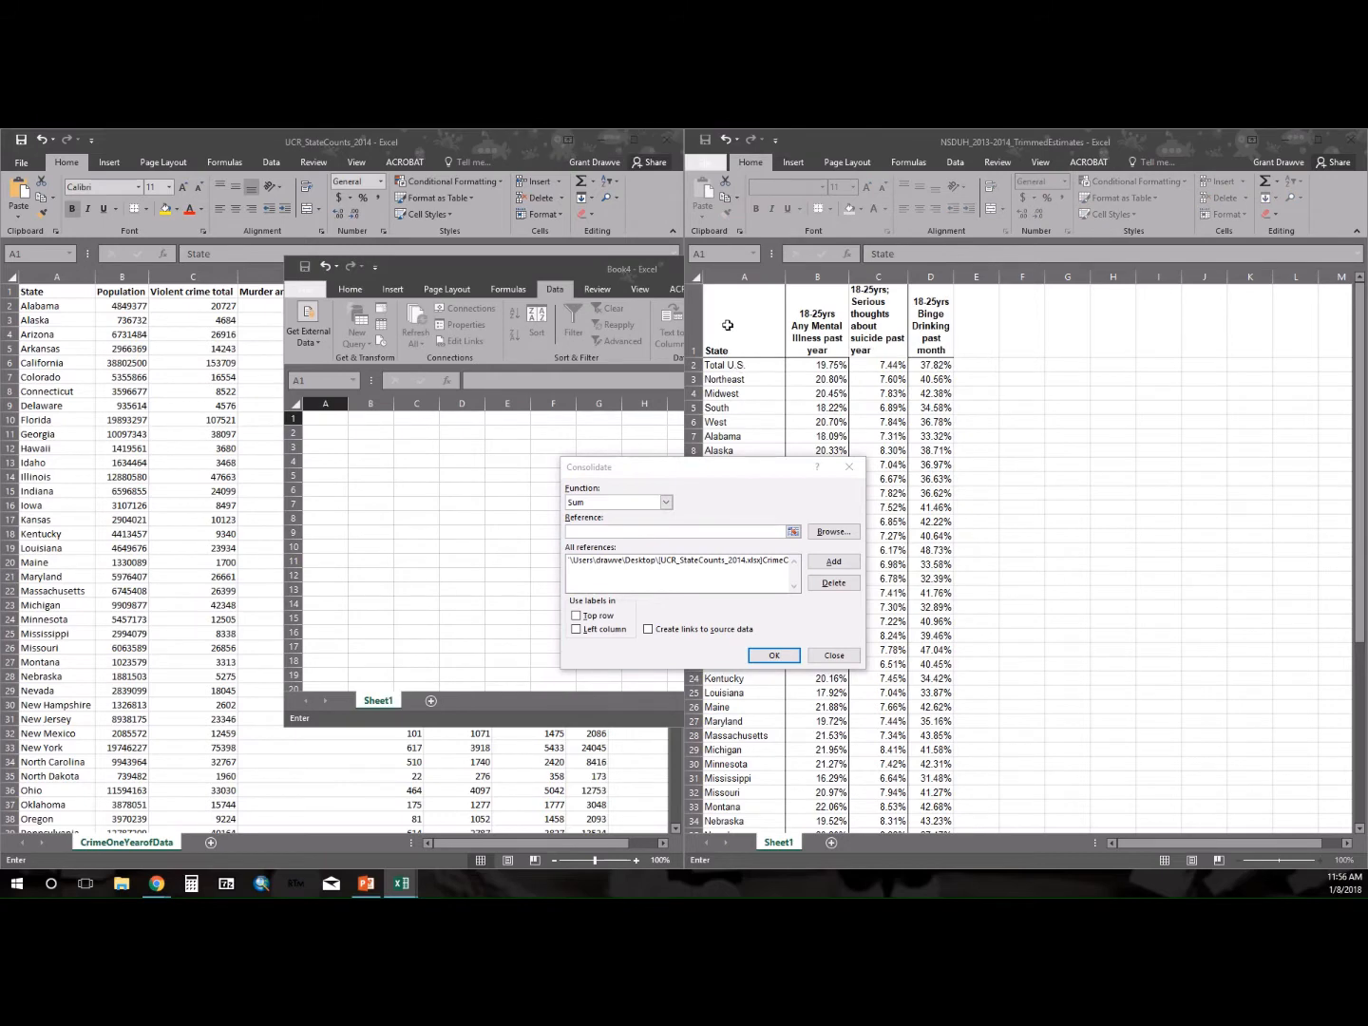
{"action": "left_click_drag", "start_coordinate": [724, 347], "coordinate": [924, 805]}
{"action": "left_click", "coordinate": [937, 561]}
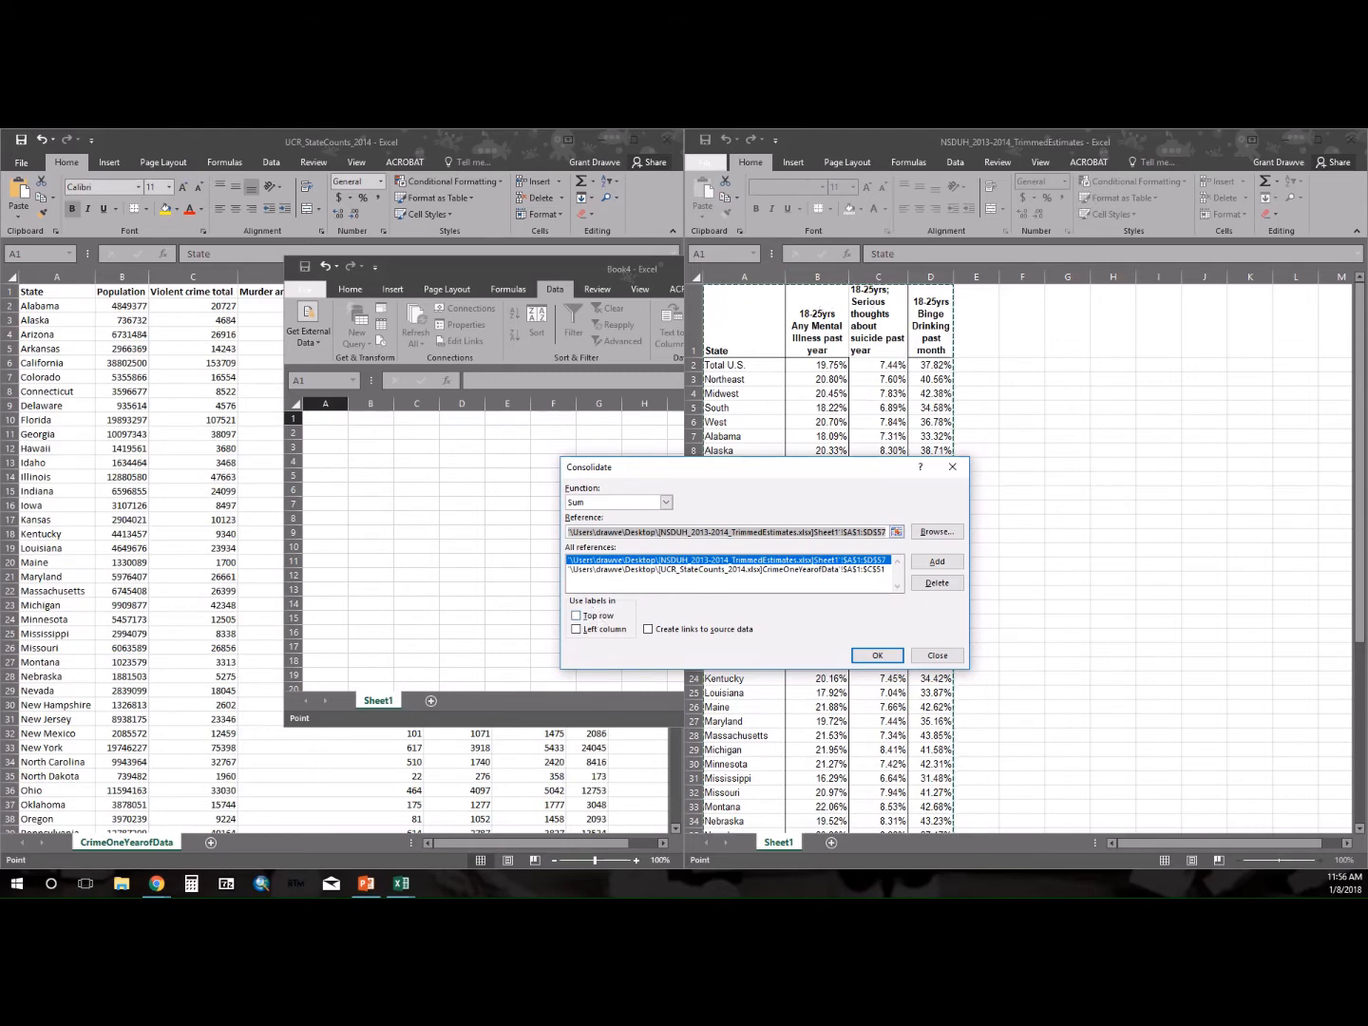
Consolidate the two references using labels from the top row and left column.
{"action": "left_click", "coordinate": [578, 617]}
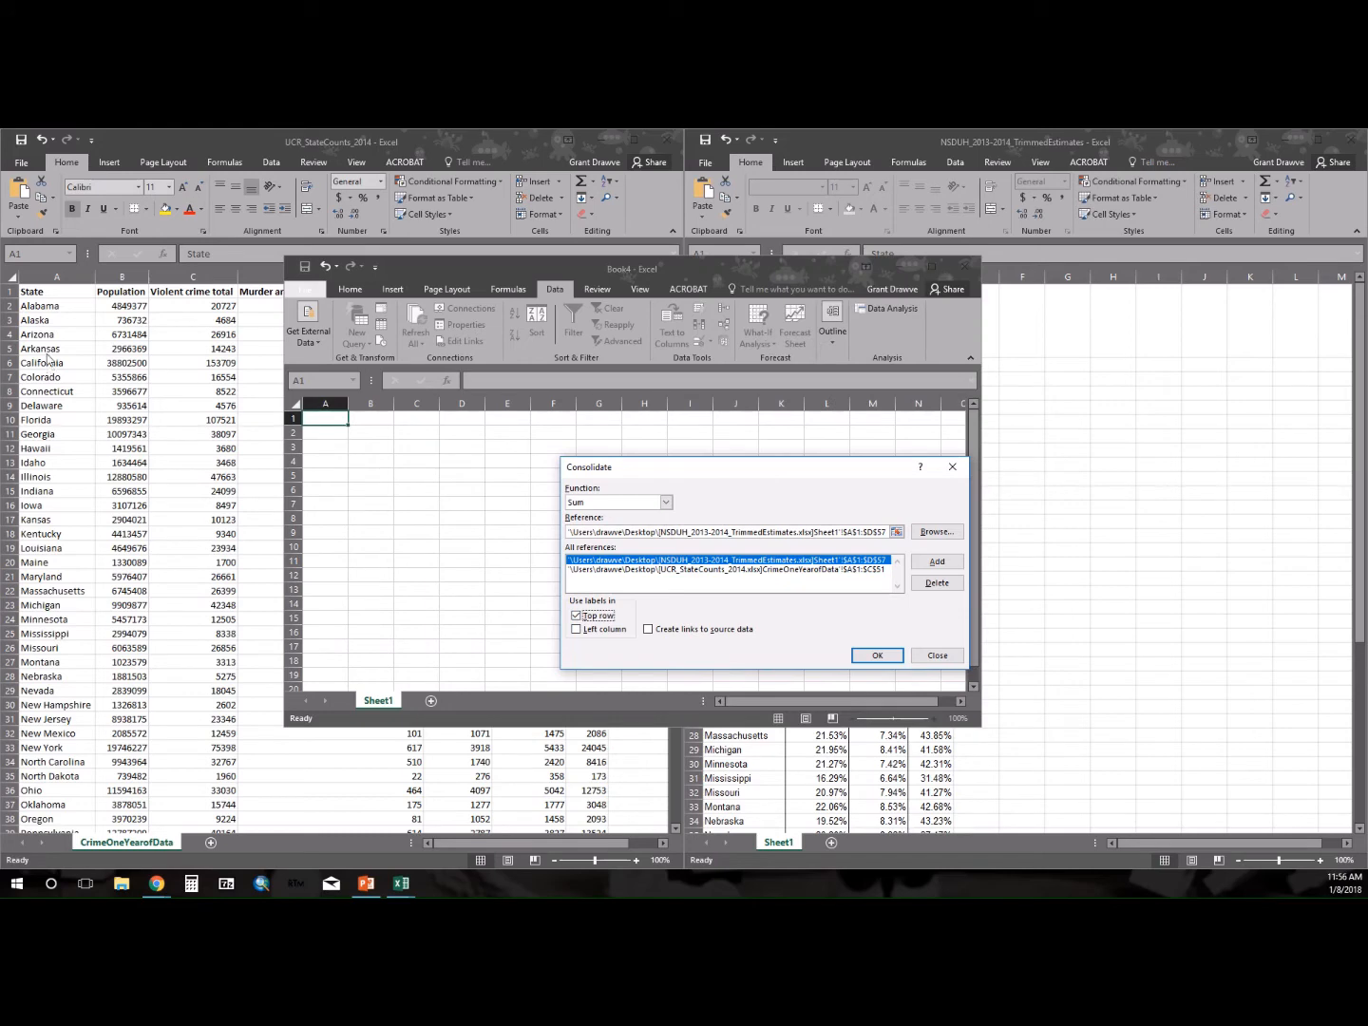
{"action": "left_click", "coordinate": [577, 630]}
{"action": "left_click", "coordinate": [878, 655]}
Maximize the consolidated workbook and fit all column widths to their contents.
{"action": "double_click", "coordinate": [603, 275]}
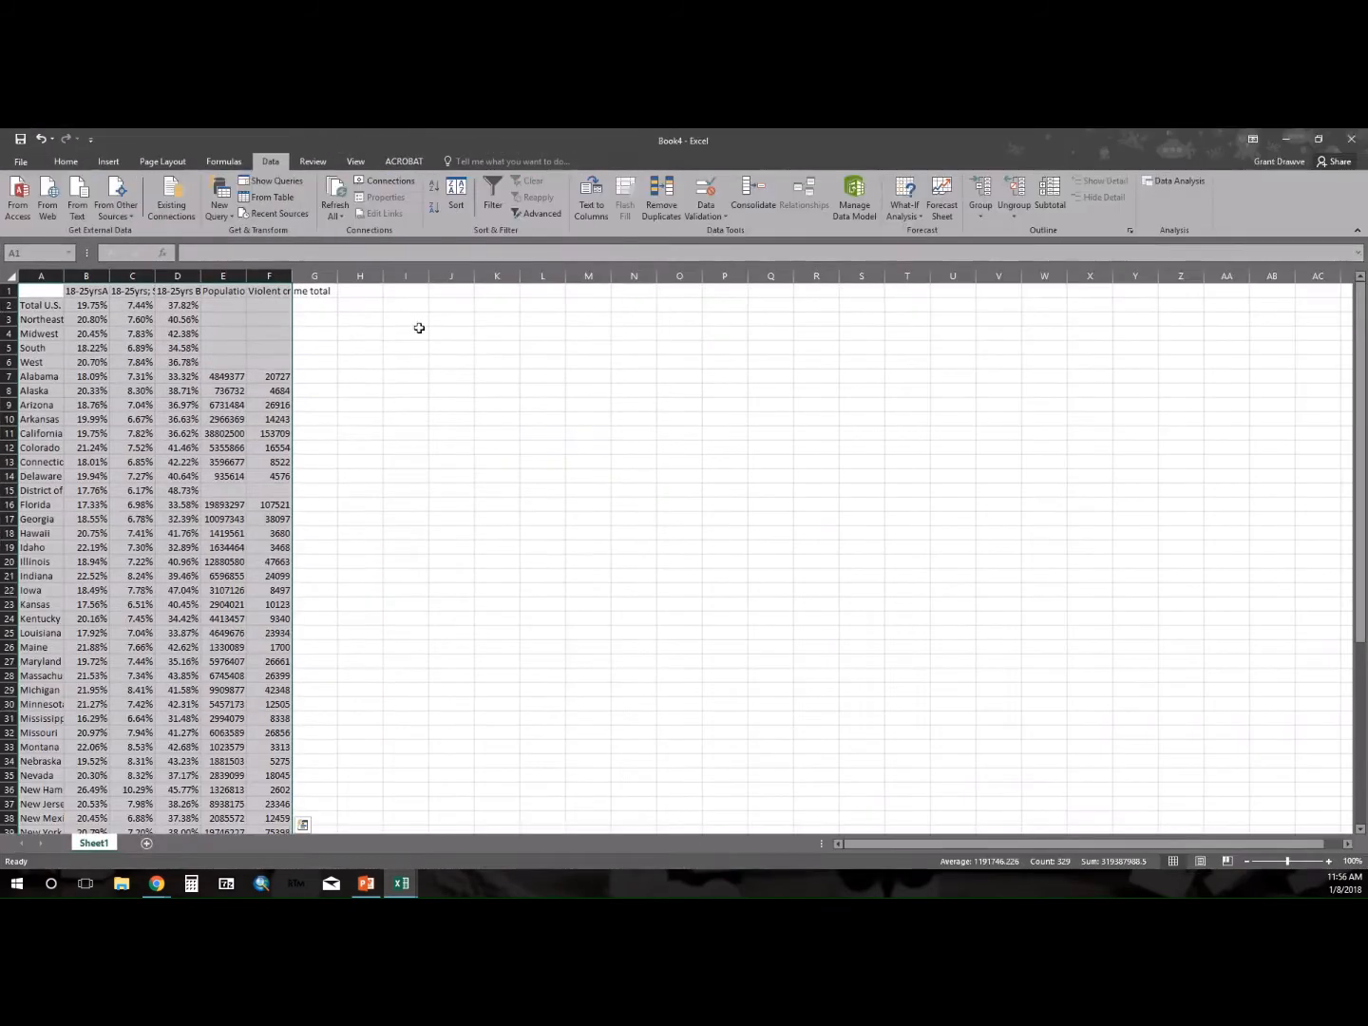
{"action": "left_click", "coordinate": [12, 275]}
{"action": "double_click", "coordinate": [62, 274]}
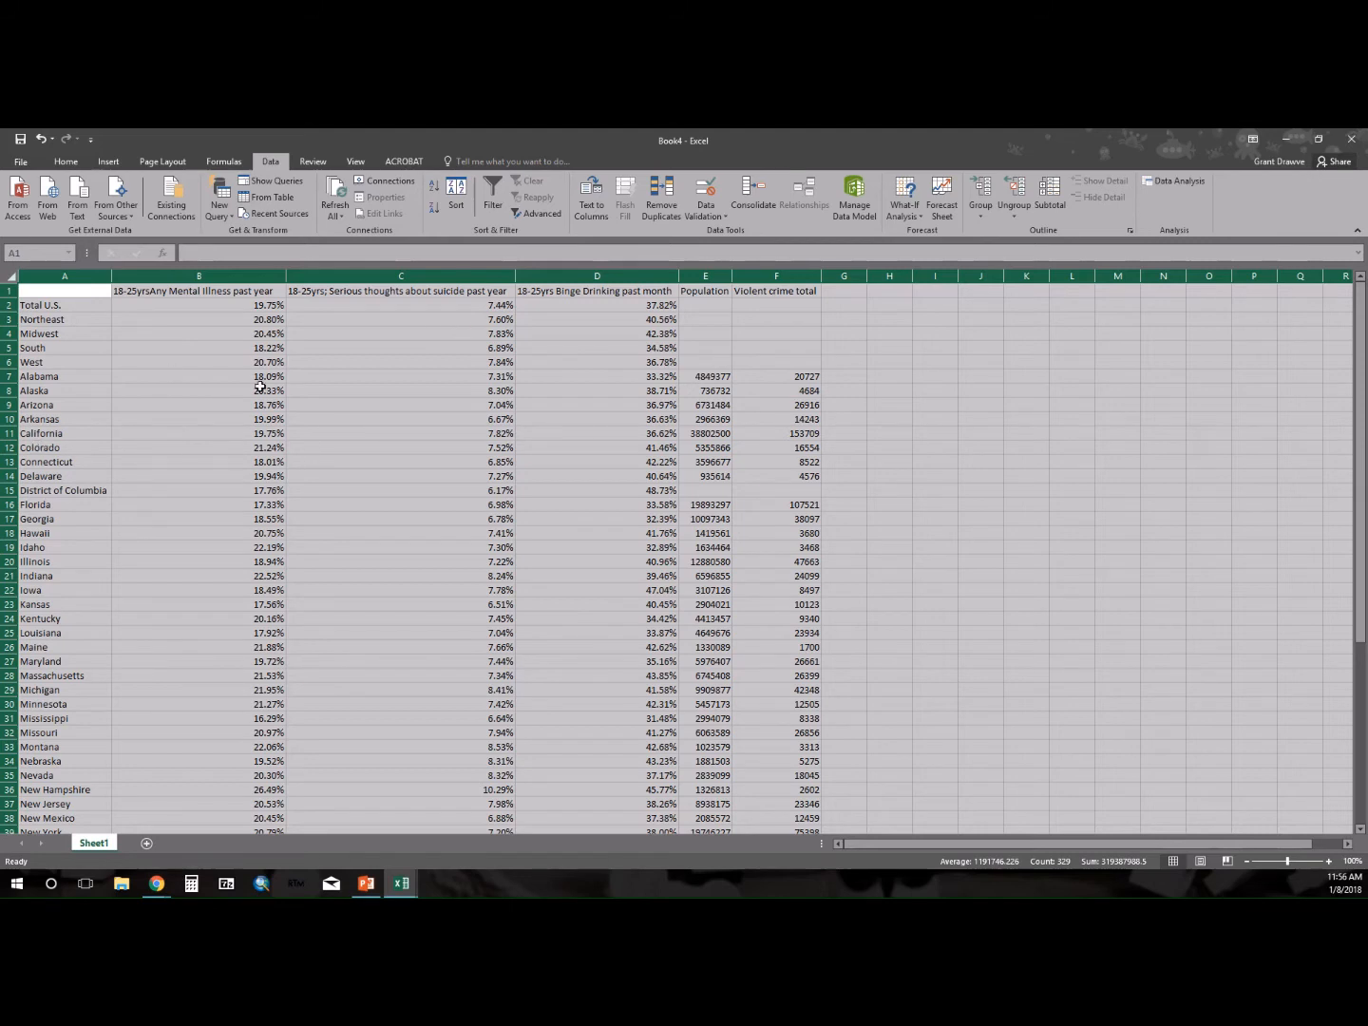
{"action": "left_click", "coordinate": [168, 414]}
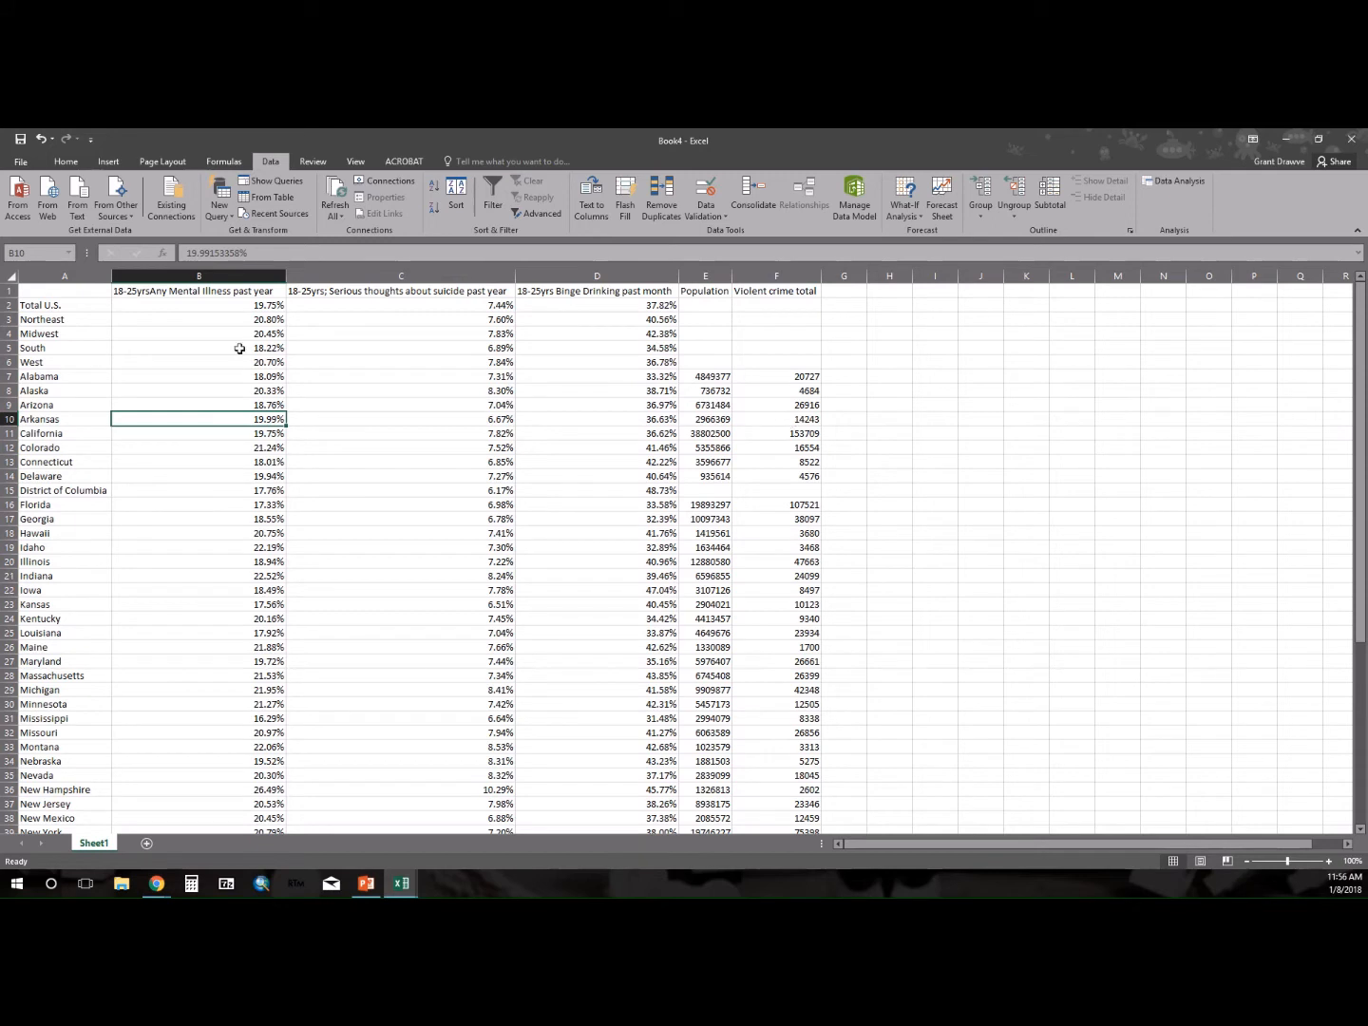
Delete the Total U.S. and four region rows, as well as the District of Columbia row, from the consolidated table.
{"action": "left_click_drag", "start_coordinate": [8, 305], "coordinate": [7, 363]}
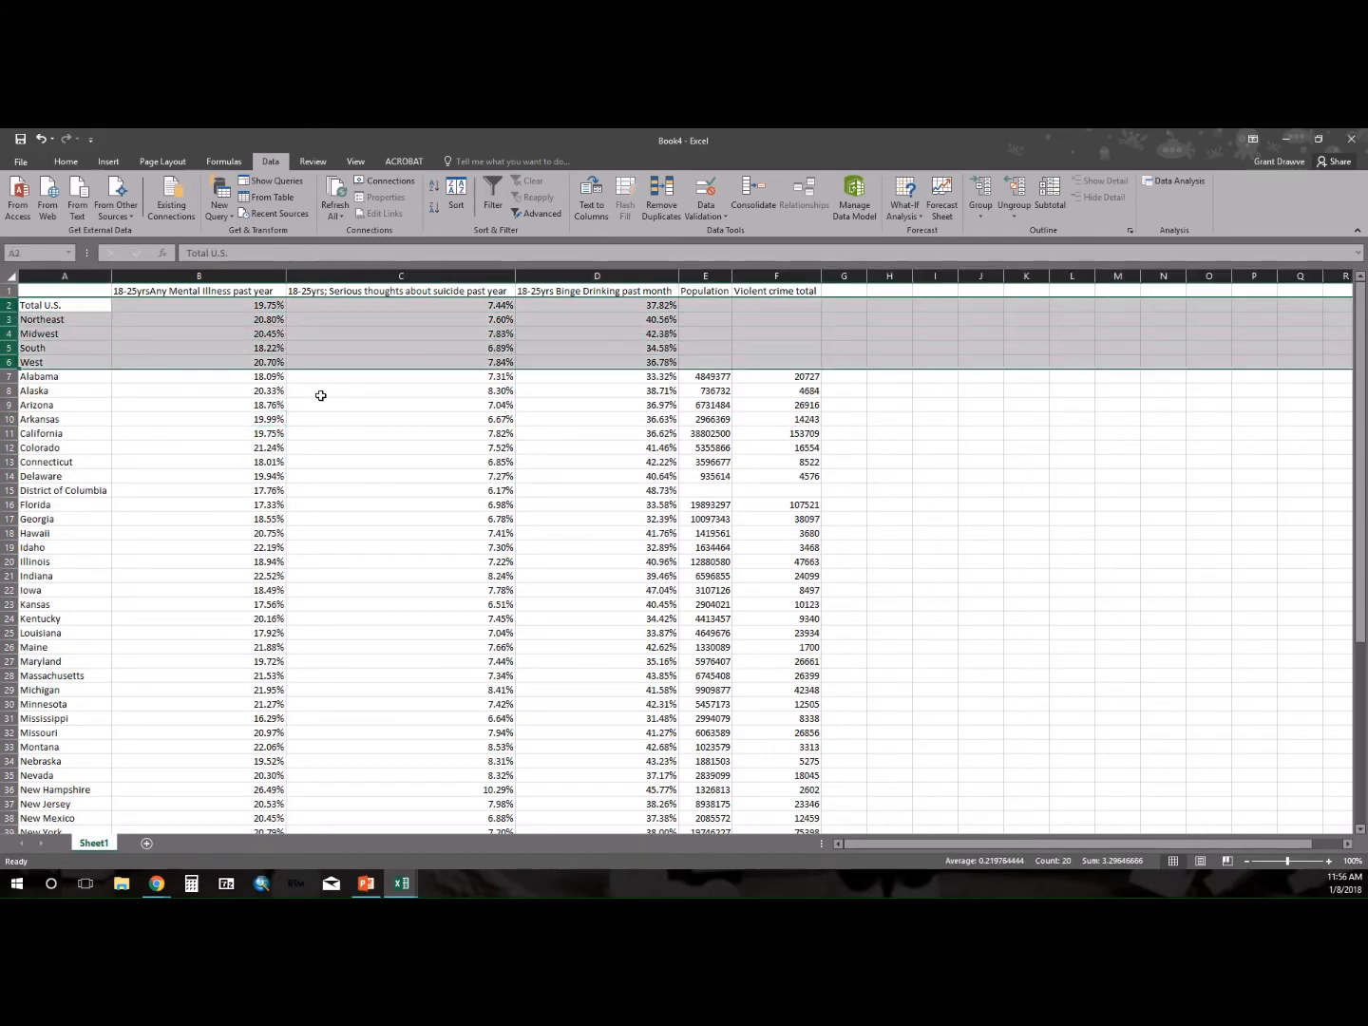
{"action": "right_click", "coordinate": [6, 335]}
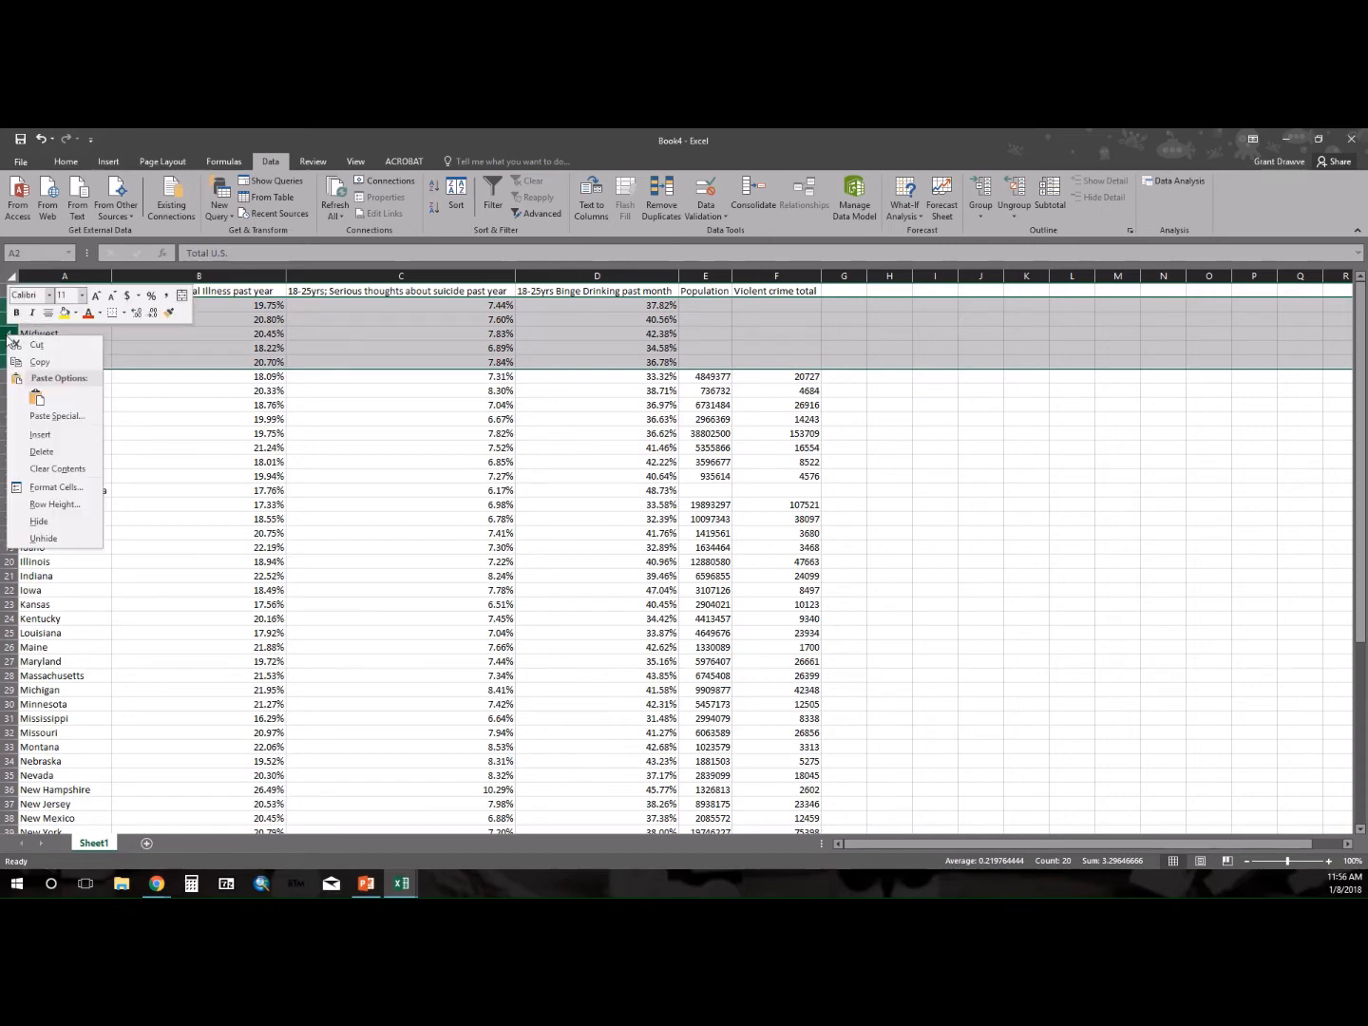
{"action": "left_click", "coordinate": [36, 451]}
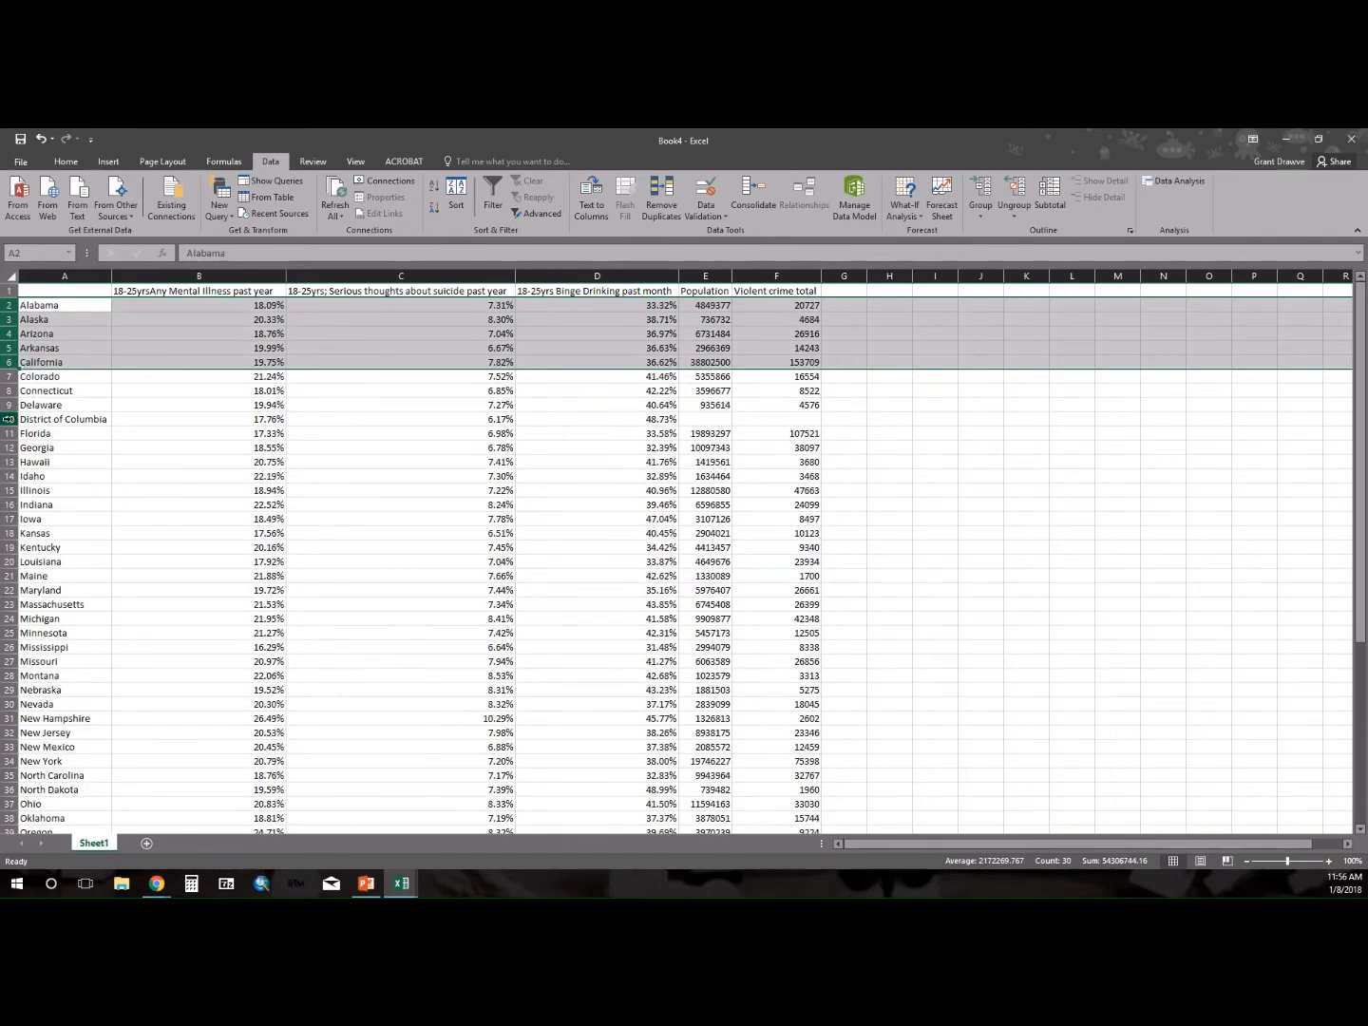
{"action": "left_click", "coordinate": [12, 419]}
{"action": "right_click", "coordinate": [13, 419]}
{"action": "left_click", "coordinate": [45, 535]}
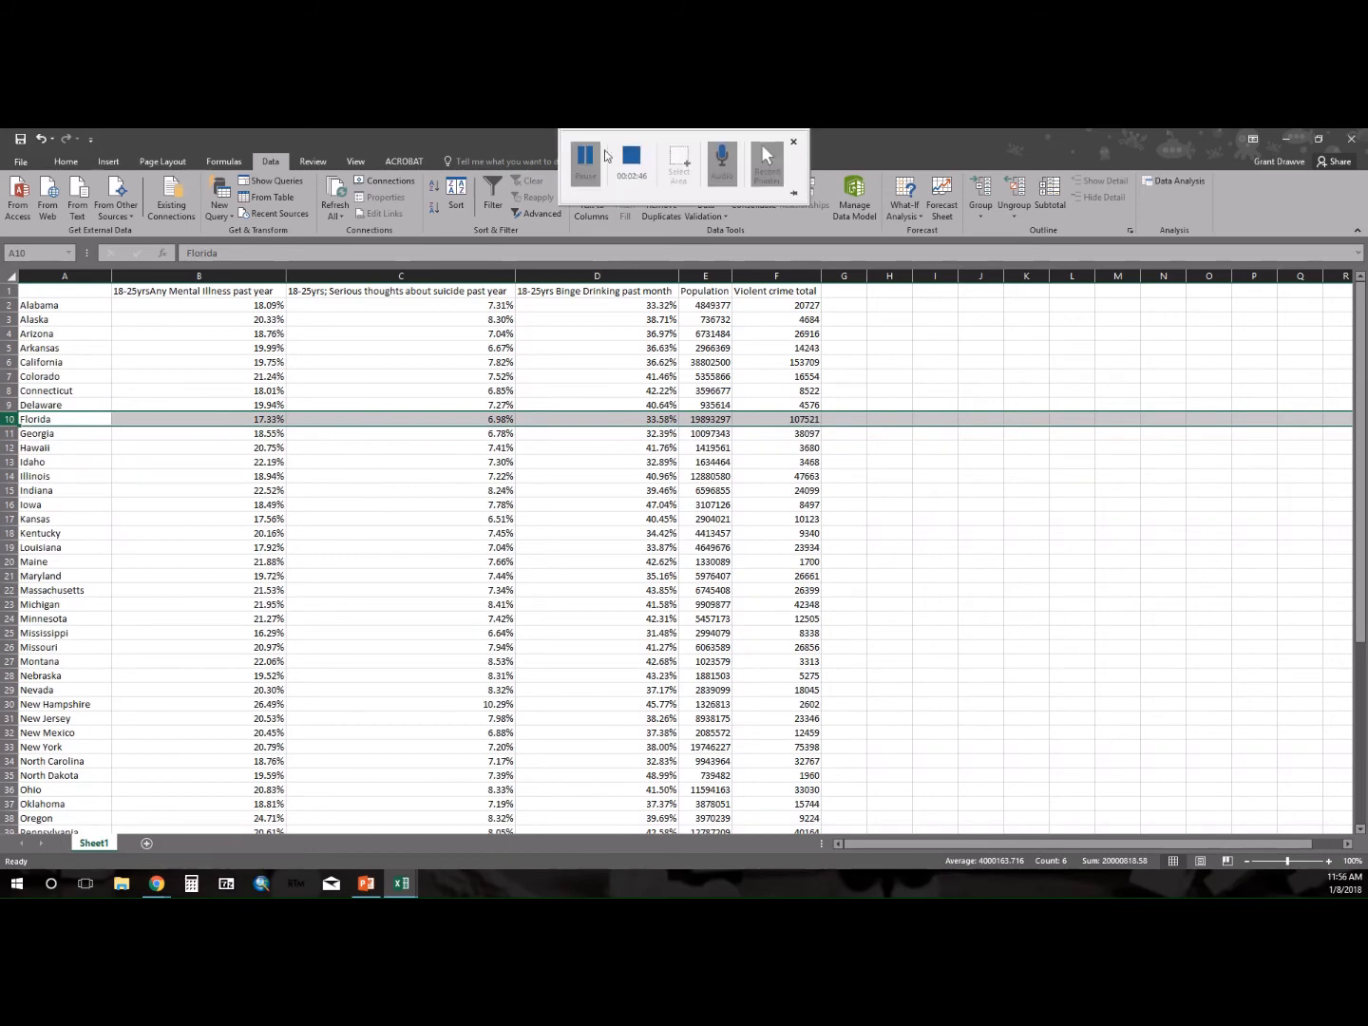
{"action": "left_click", "coordinate": [626, 162]}
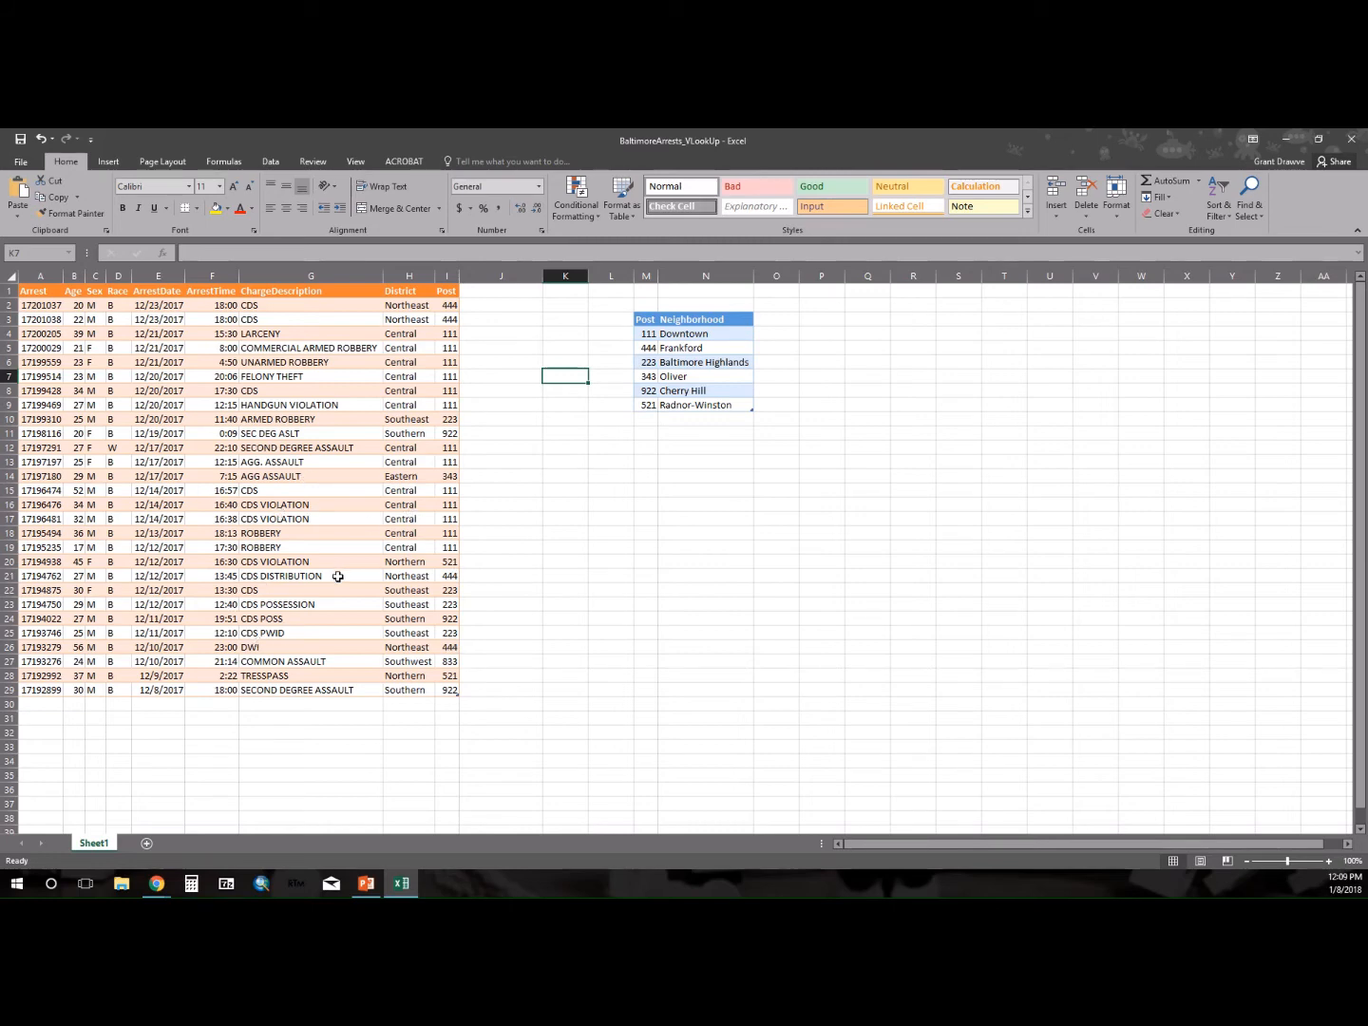
View the Data.gov home page and the City of Baltimore BPD Arrests dataset page, then return to the BaltimoreArrests_VLookUp workbook.
{"action": "mouse_move", "coordinate": [155, 893]}
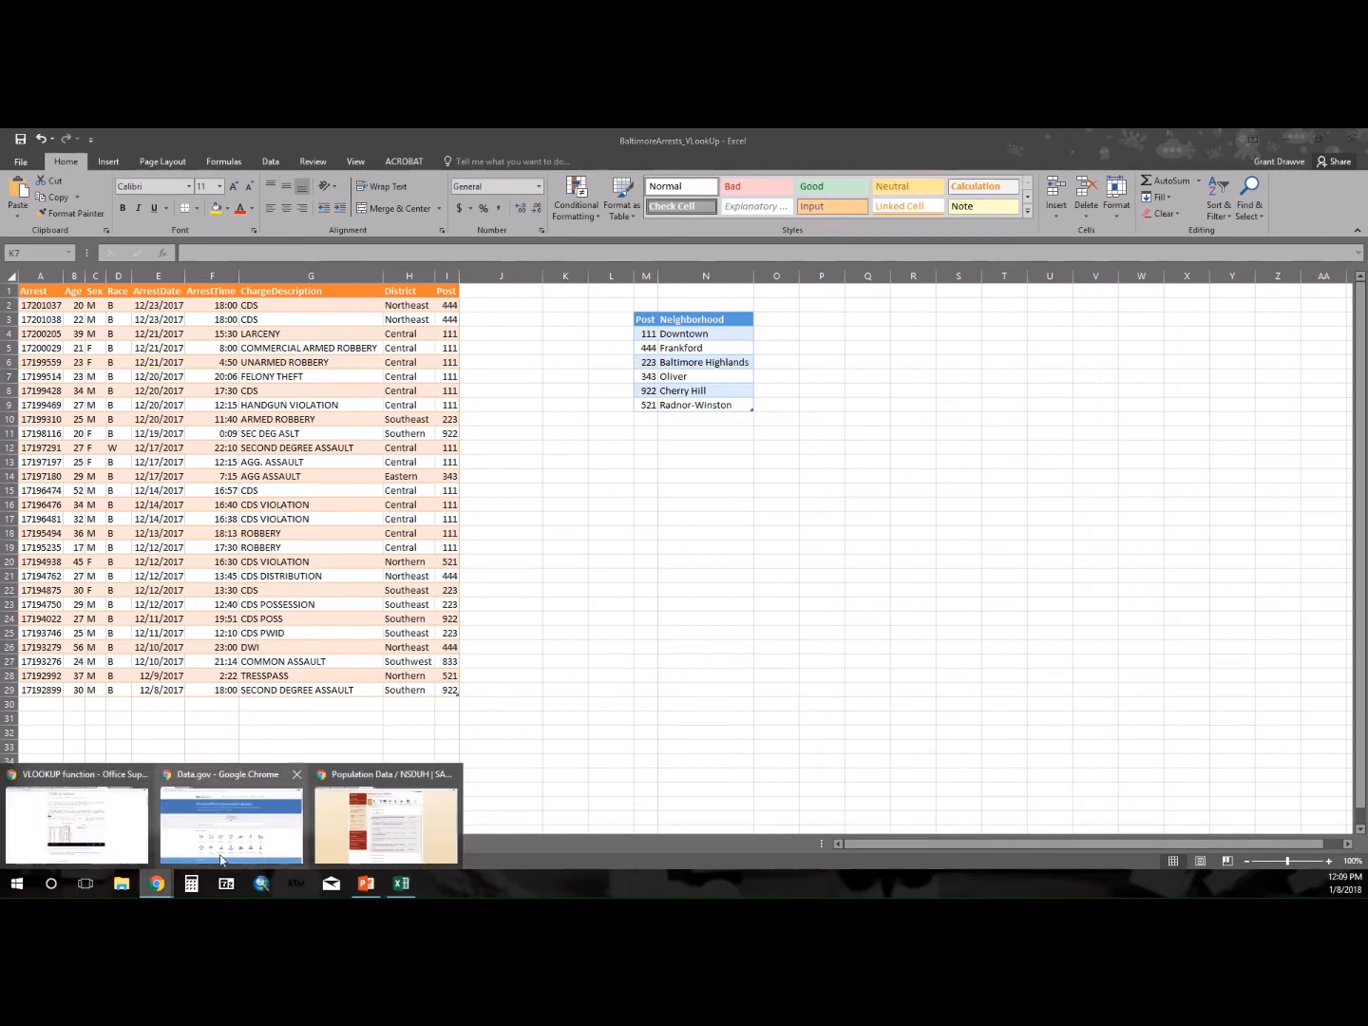
{"action": "left_click", "coordinate": [243, 844]}
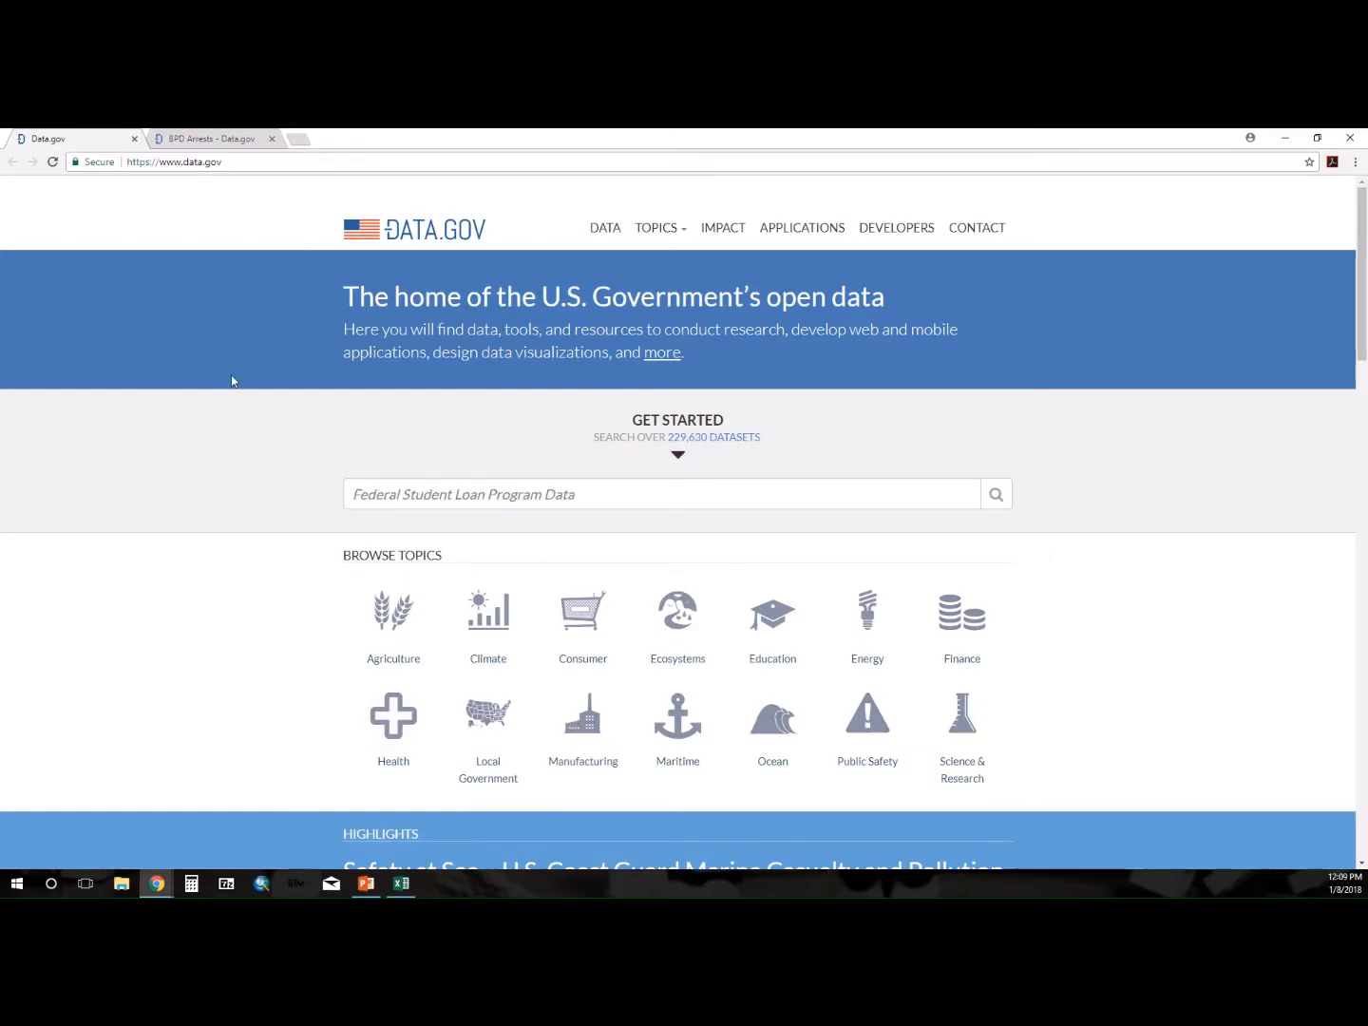
{"action": "left_click", "coordinate": [209, 137]}
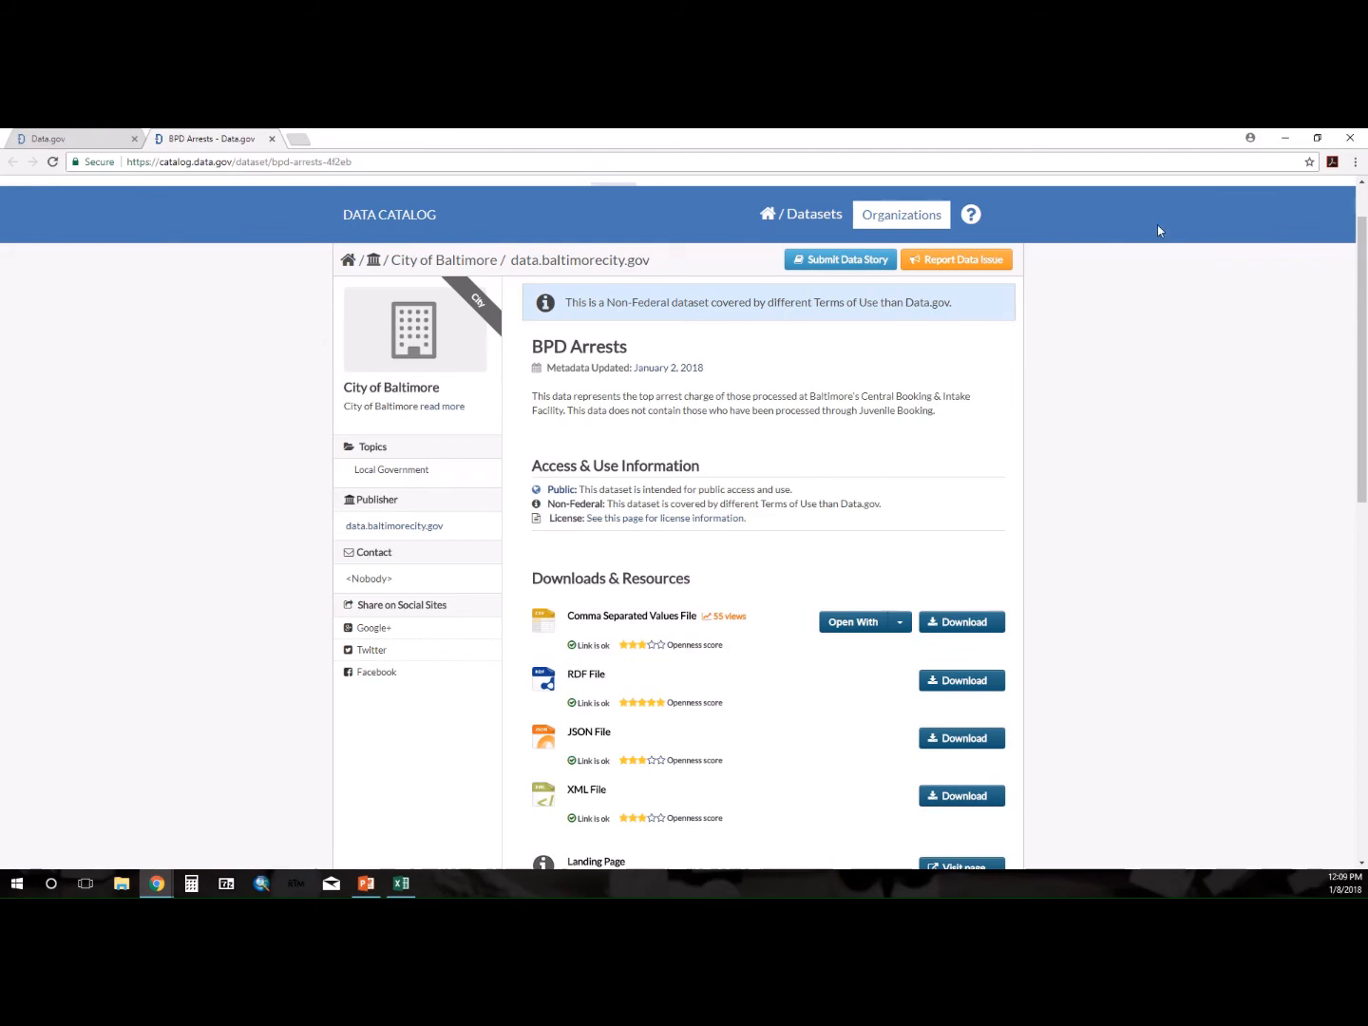
{"action": "left_click", "coordinate": [1284, 137]}
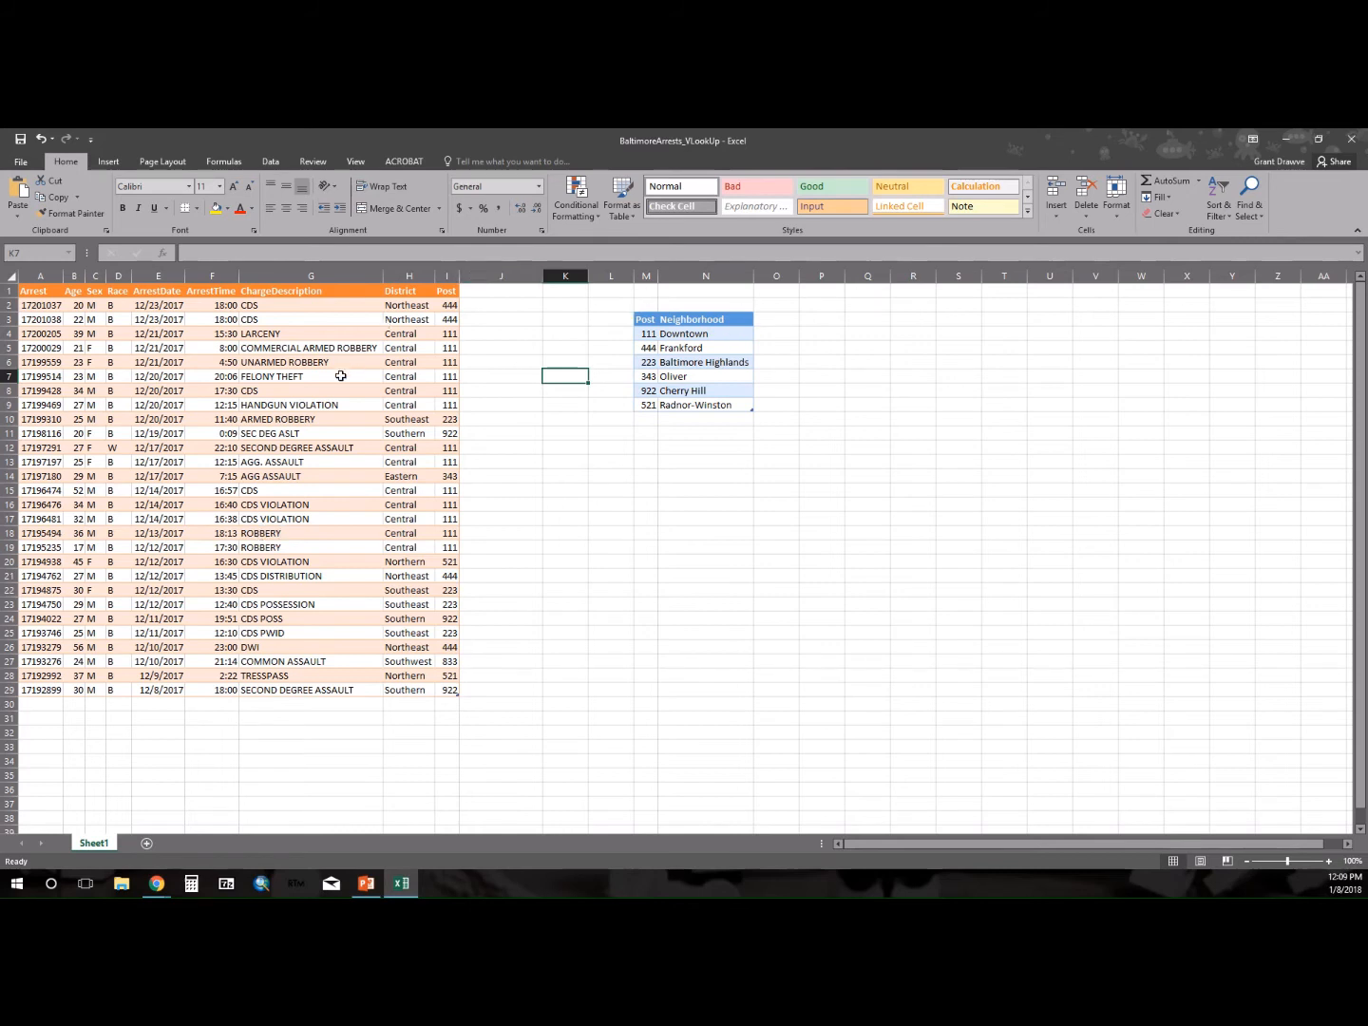
Insert an empty column before the Post column in the arrests table.
{"action": "left_click", "coordinate": [448, 275]}
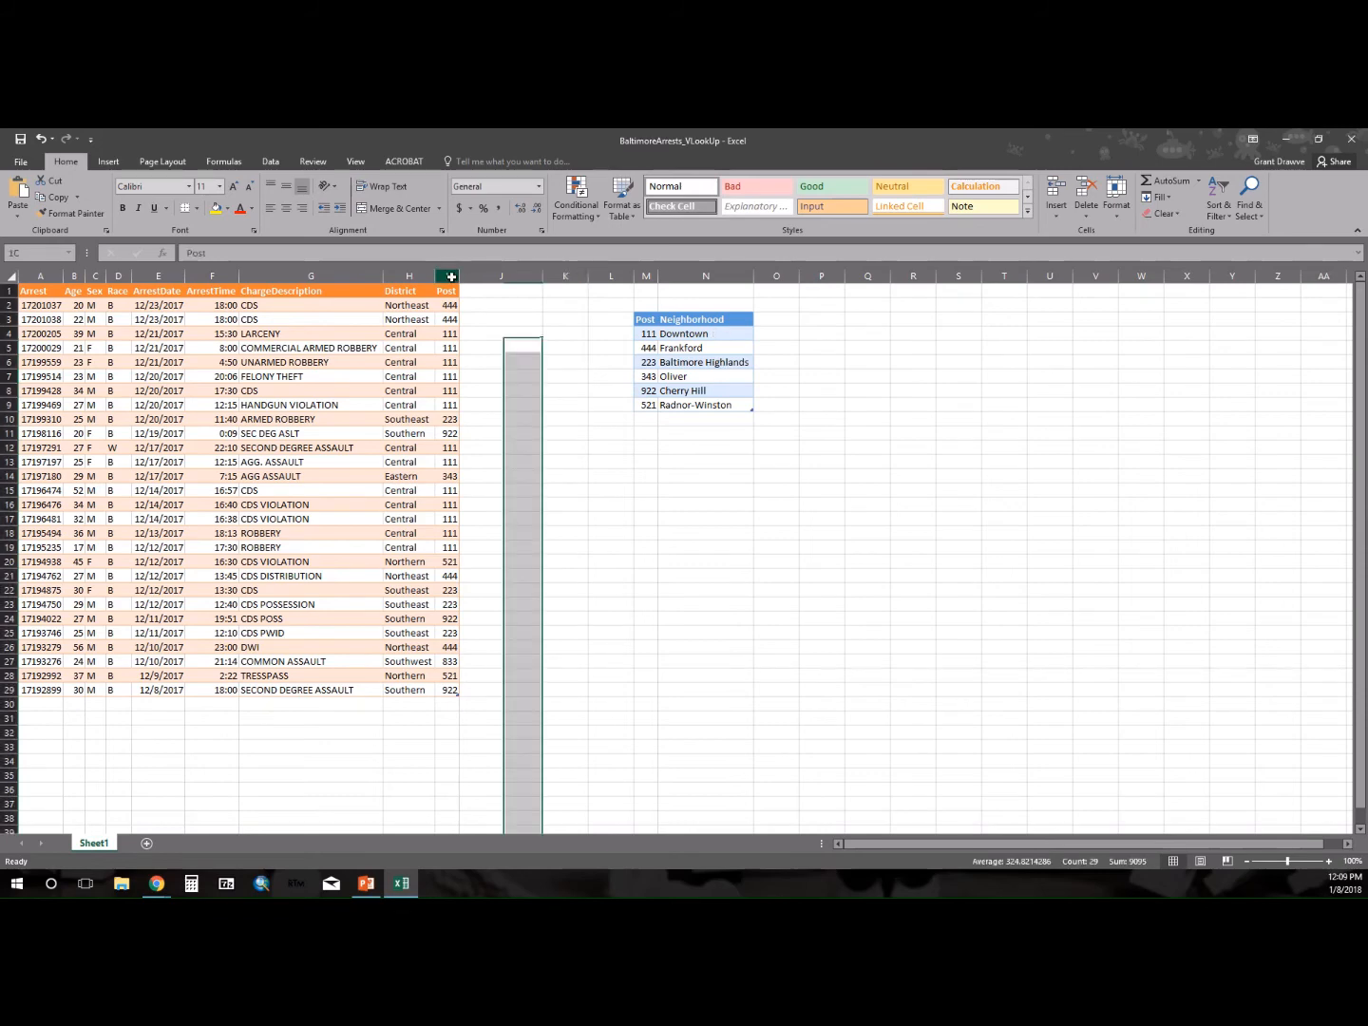
{"action": "right_click", "coordinate": [448, 275]}
{"action": "left_click", "coordinate": [487, 378]}
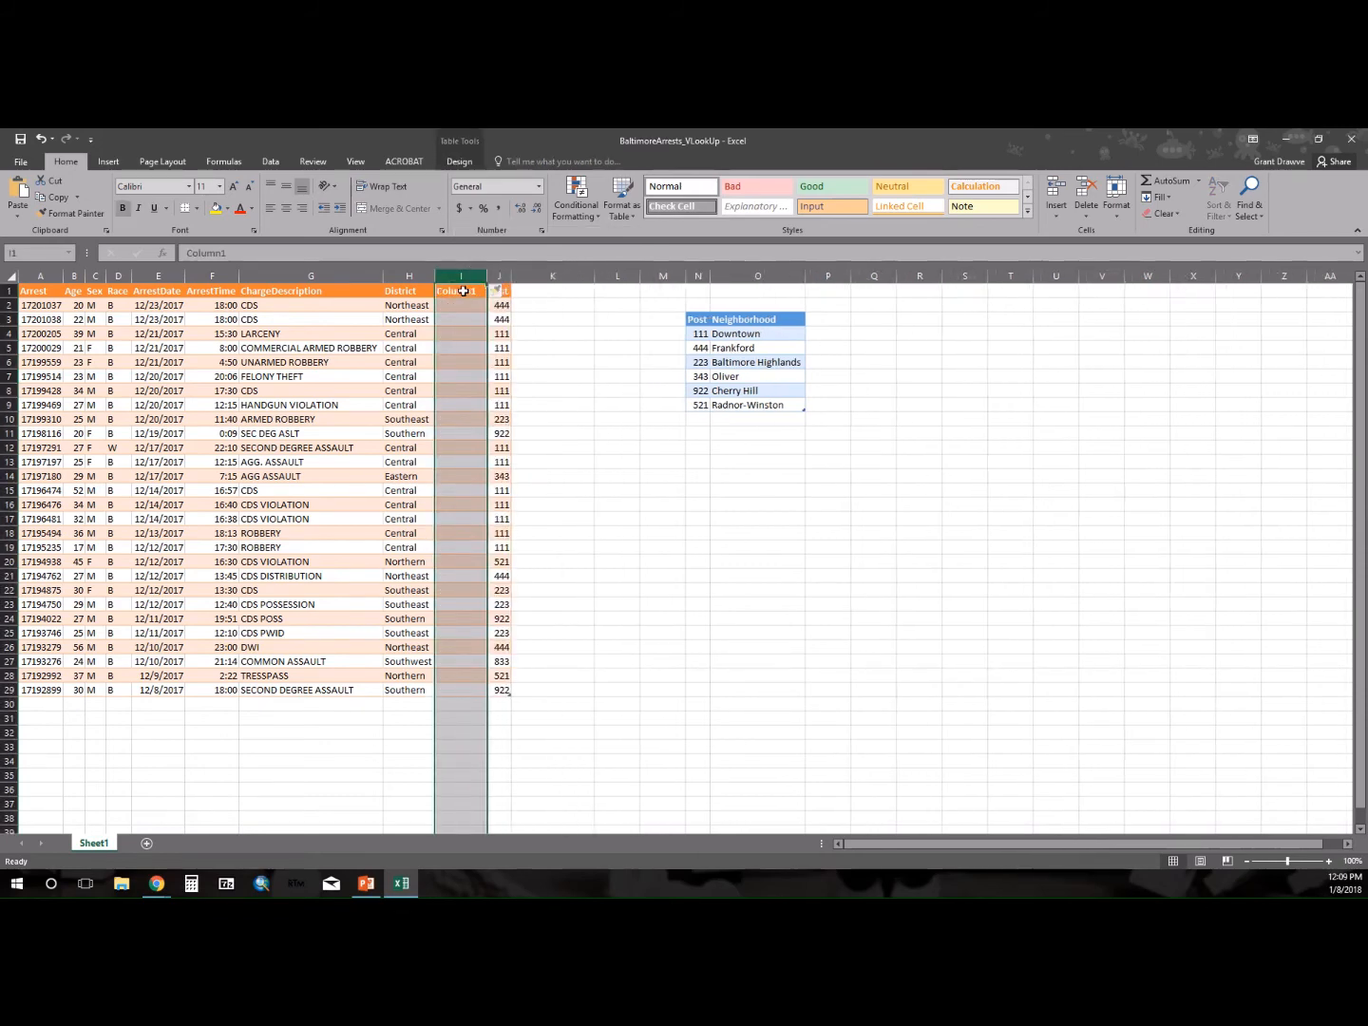
Title the inserted column NEIGHBORHOOD and fit its width to the heading.
{"action": "left_click", "coordinate": [464, 290]}
{"action": "type", "text": "nEIGH"}
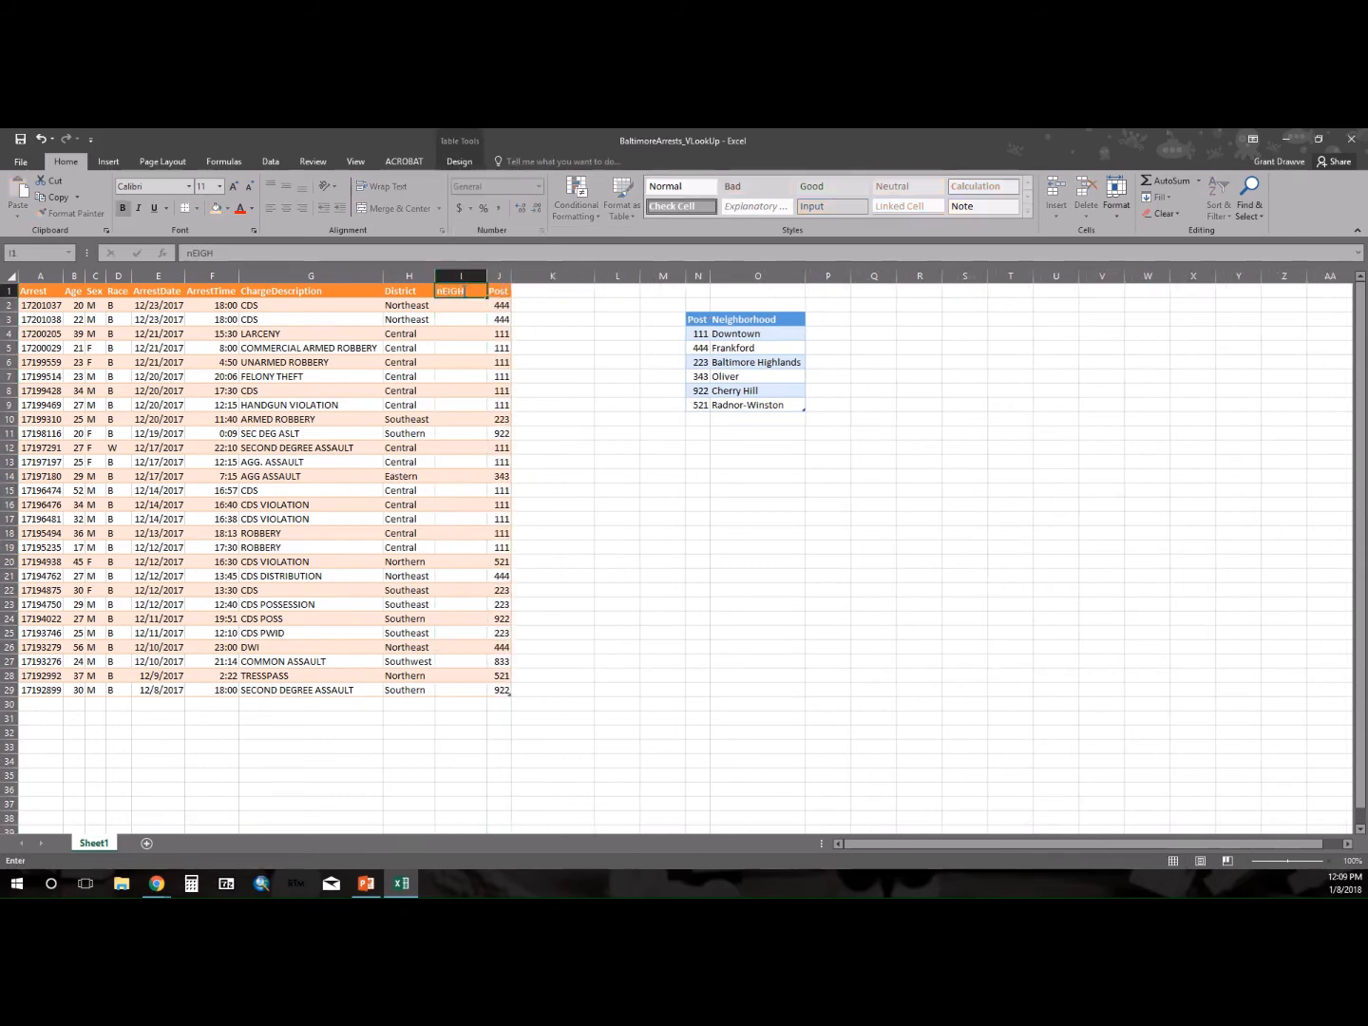
{"action": "type", "text": "BORHOOD"}
{"action": "key", "text": "Return"}
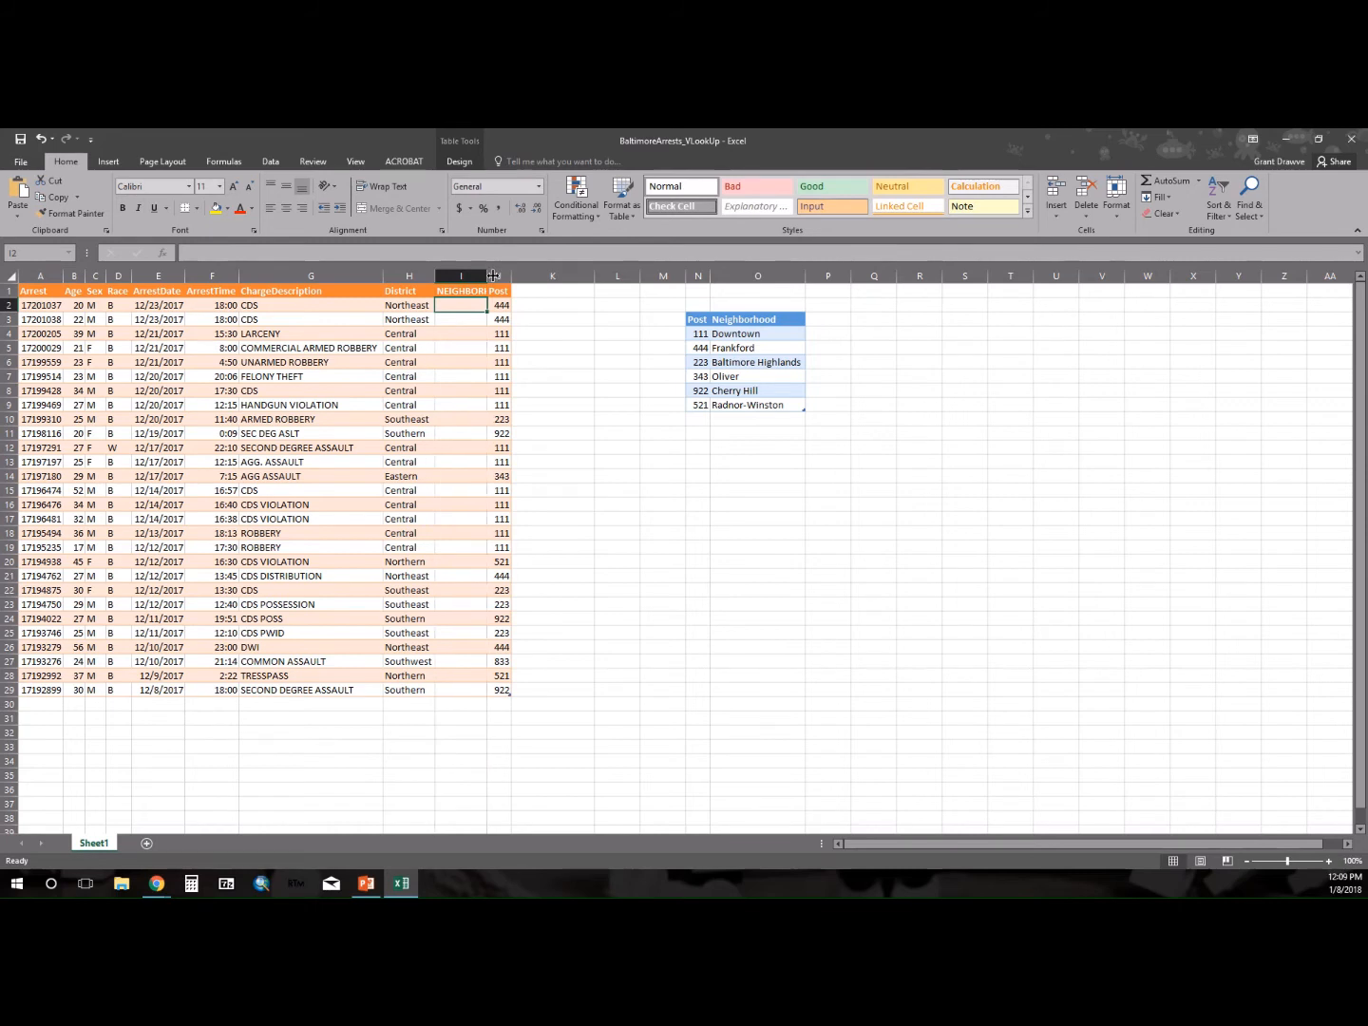
{"action": "double_click", "coordinate": [489, 275]}
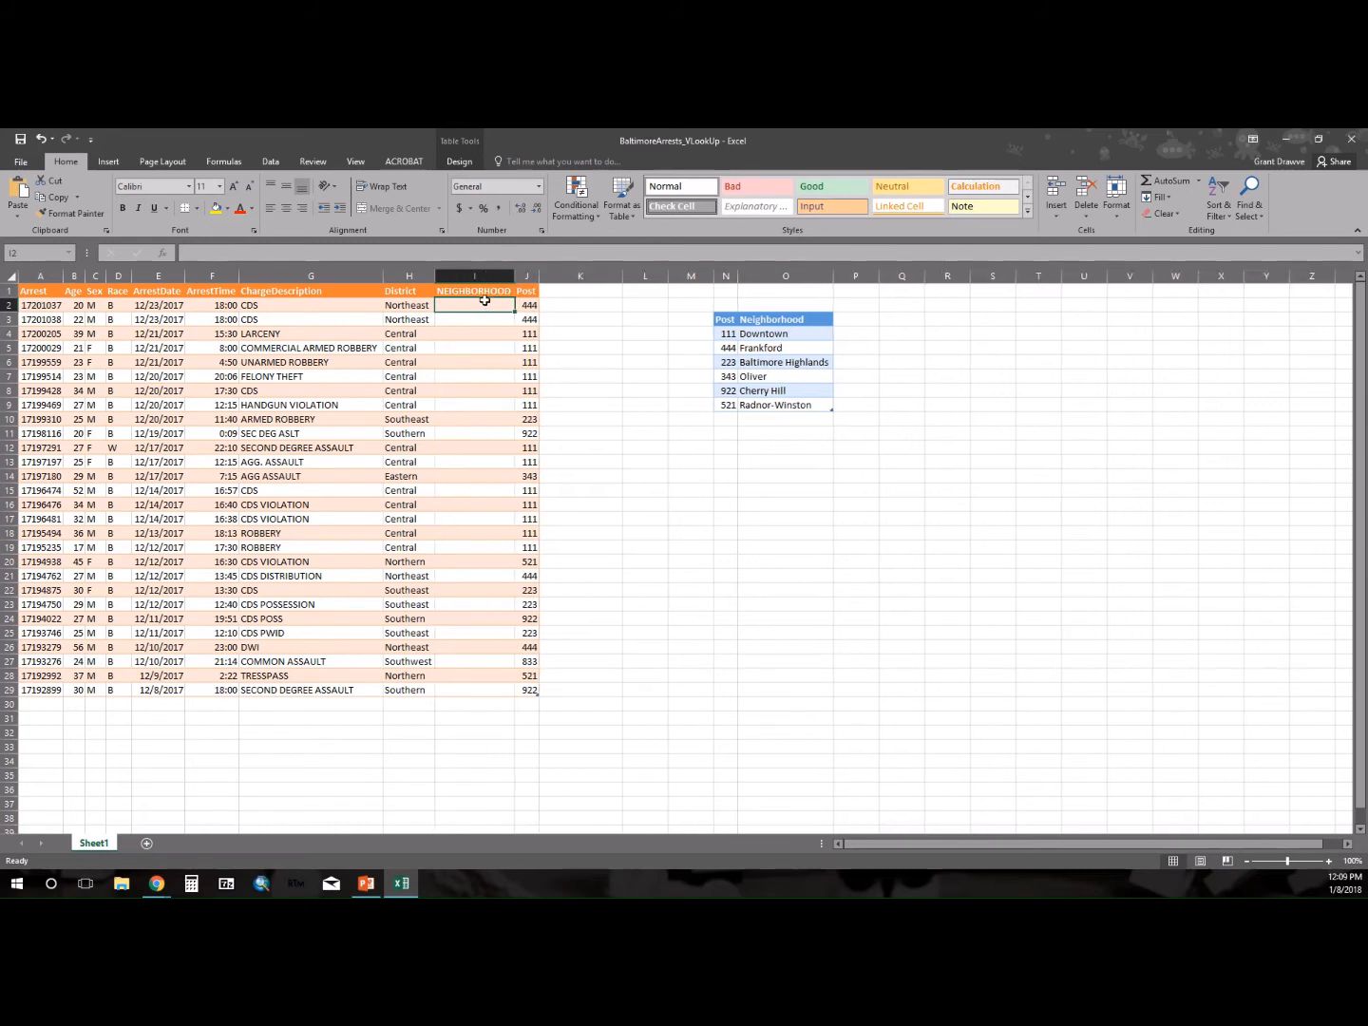
Fill the NEIGHBORHOOD column from the Post/Neighborhood table with =VLOOKUP([Post], Table1[#All], 2,FALSE), starting in I2, and fit the column width to its contents.
{"action": "type", "text": "="}
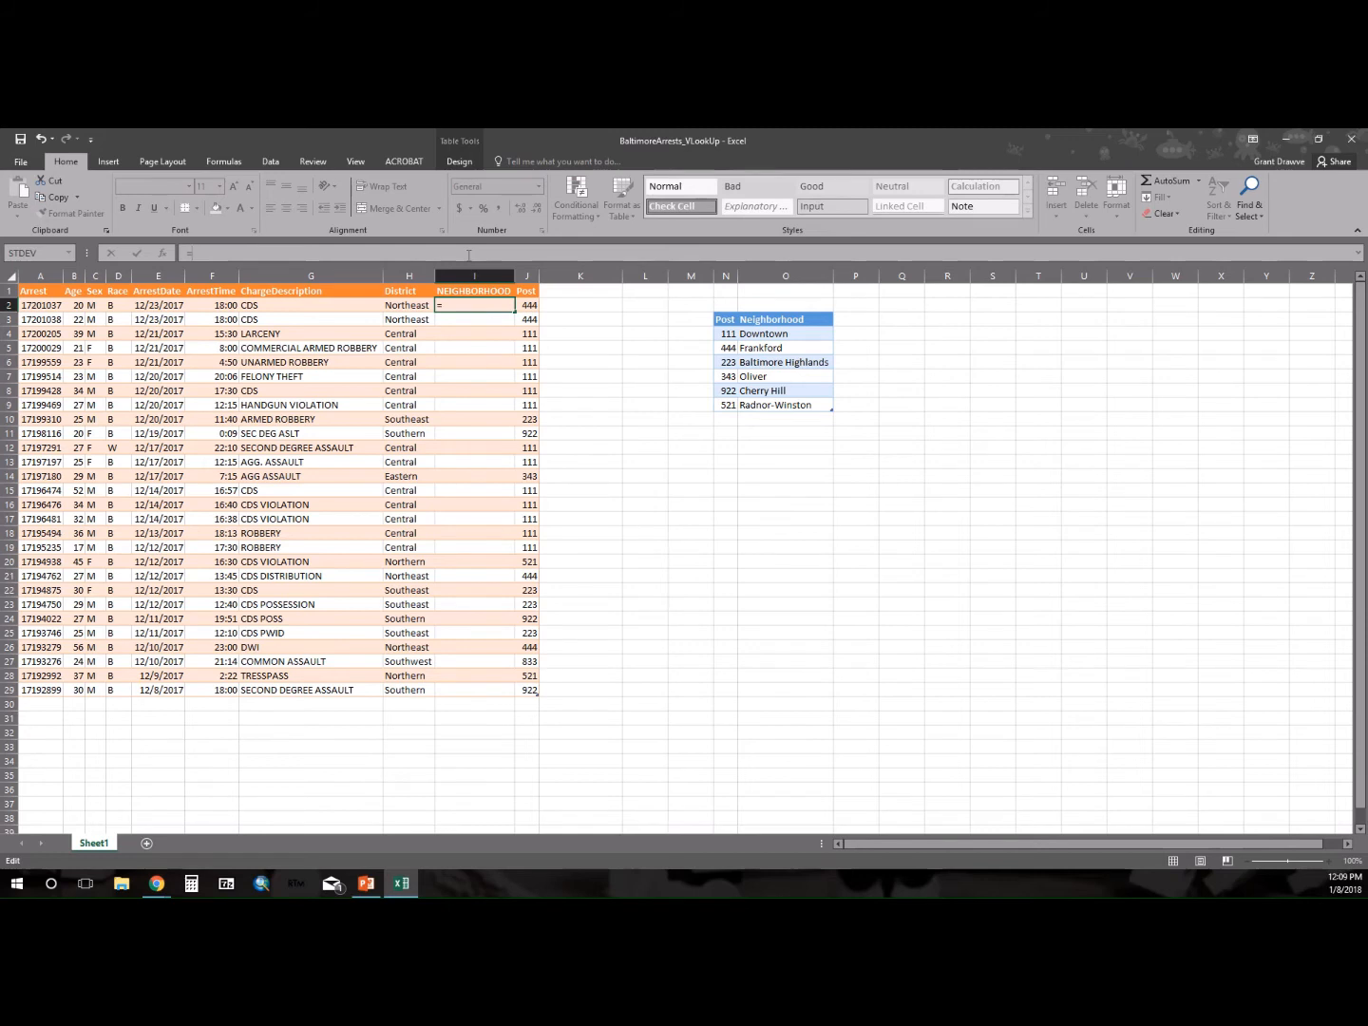
{"action": "type", "text": "VLOOKUP"}
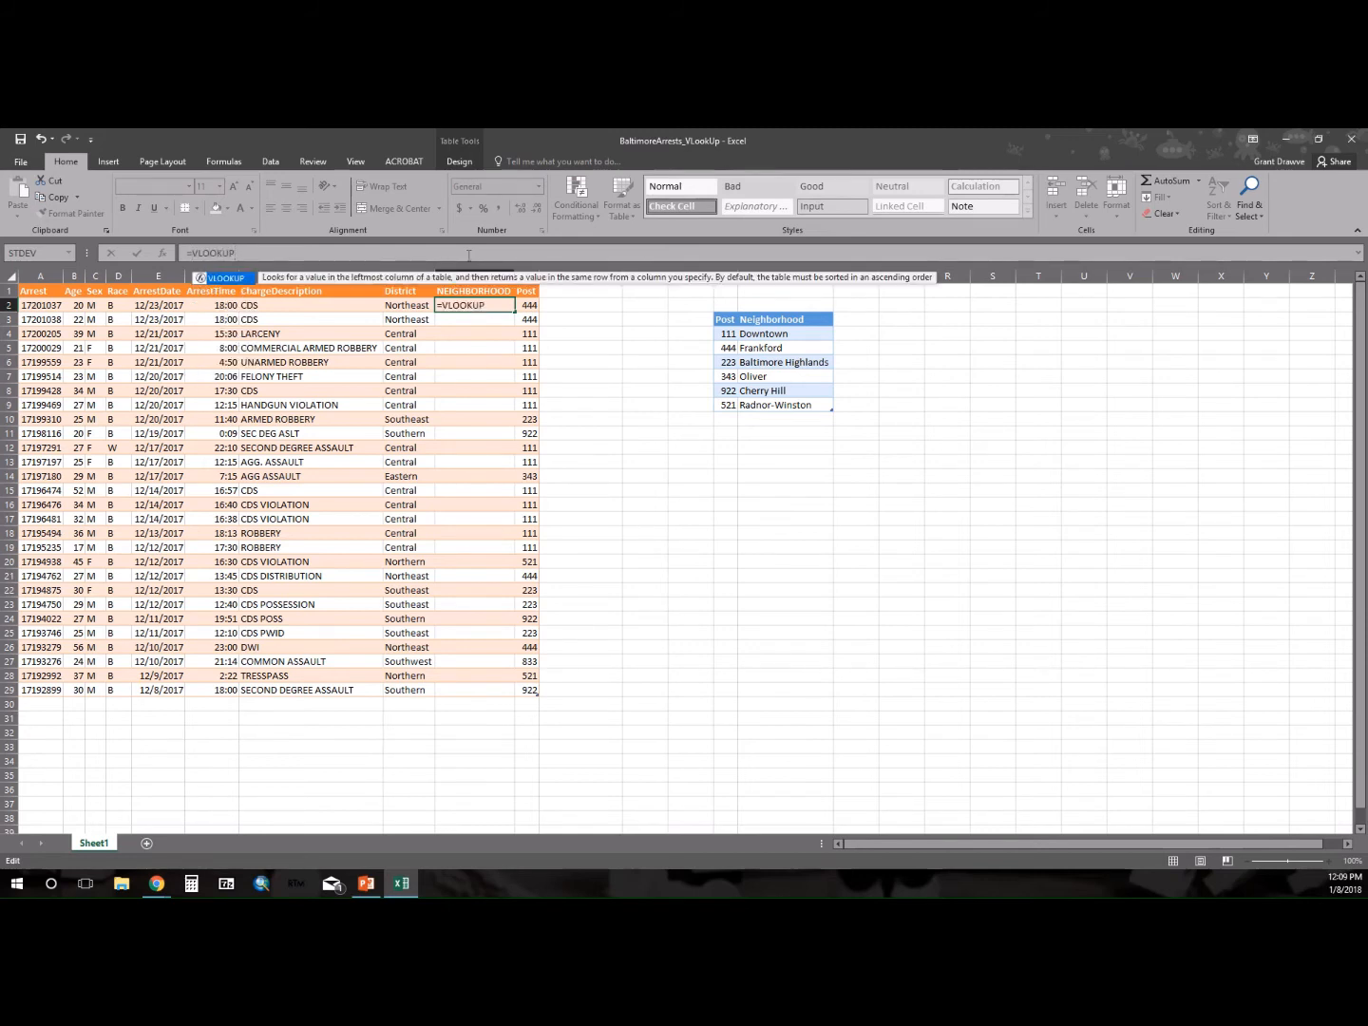
{"action": "type", "text": "("}
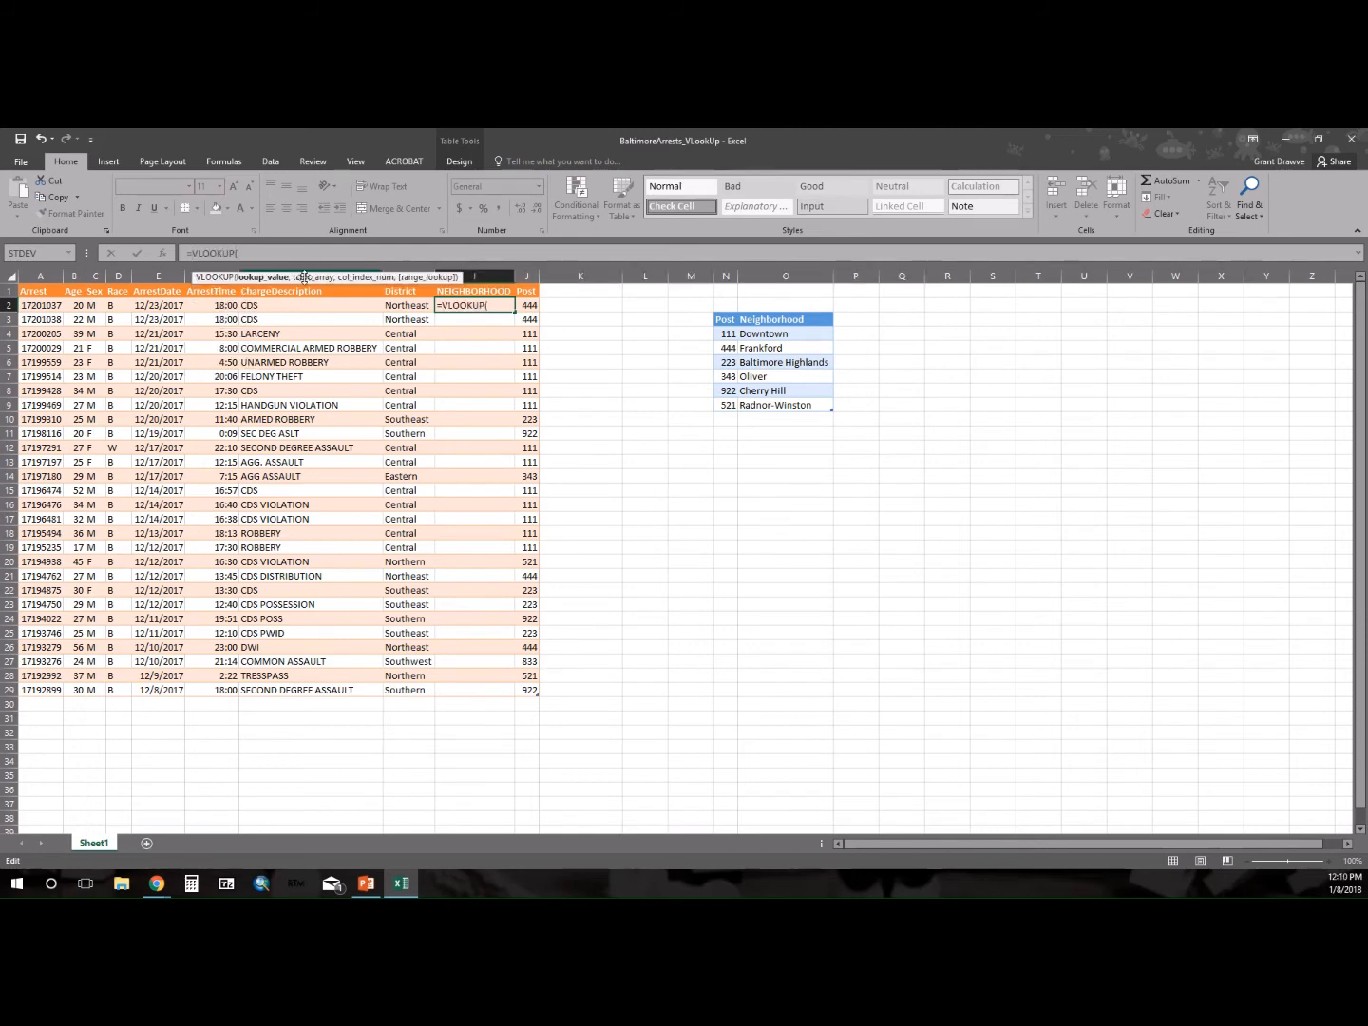
{"action": "left_click_drag", "start_coordinate": [529, 306], "coordinate": [526, 691]}
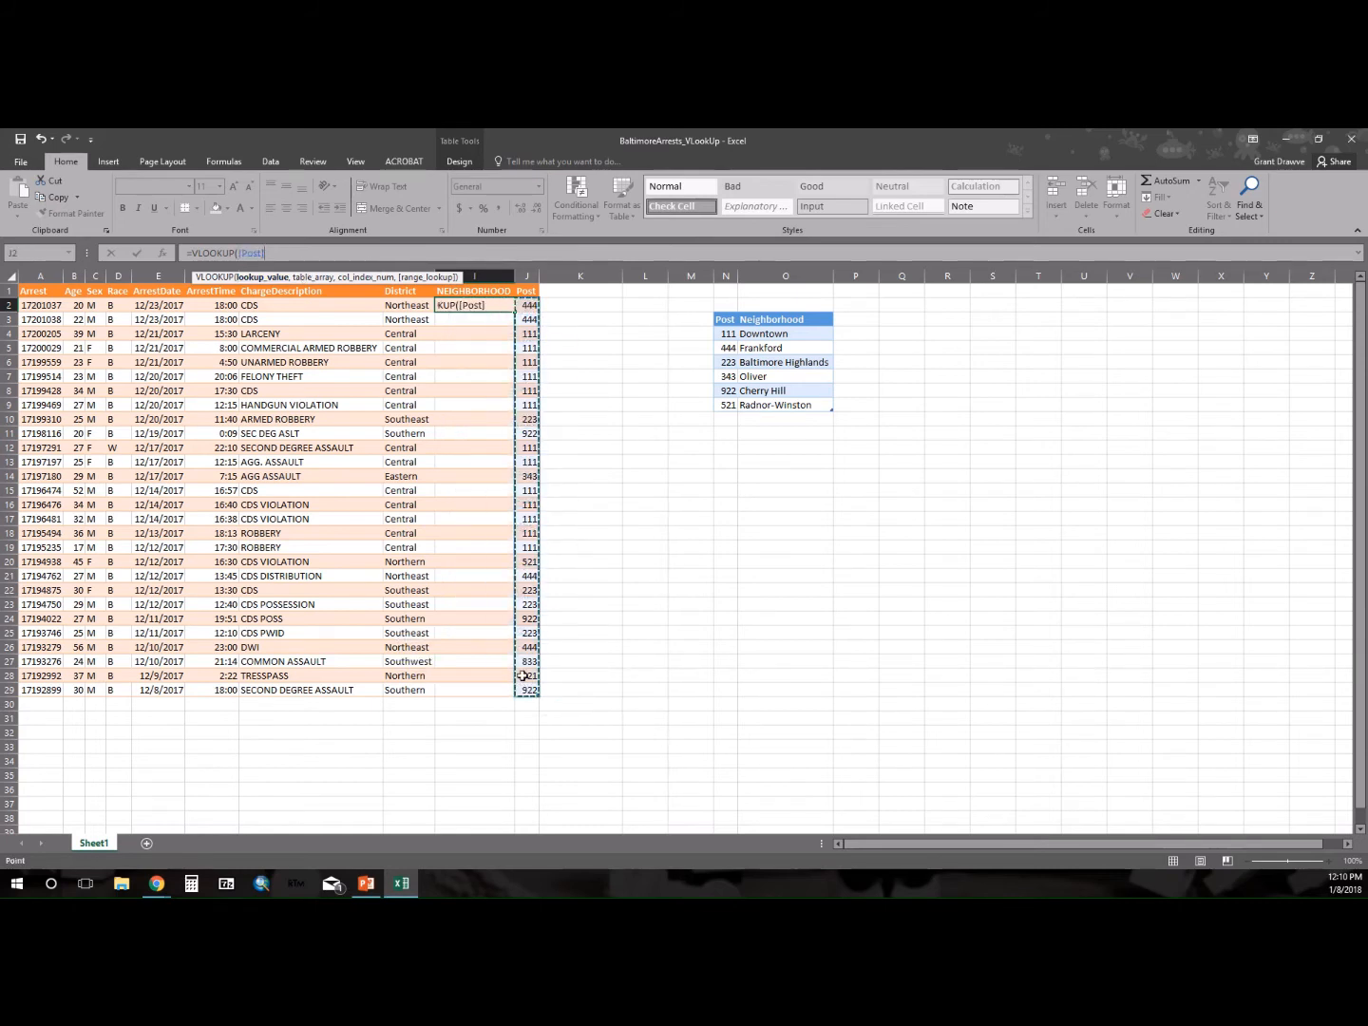
{"action": "type", "text": ","}
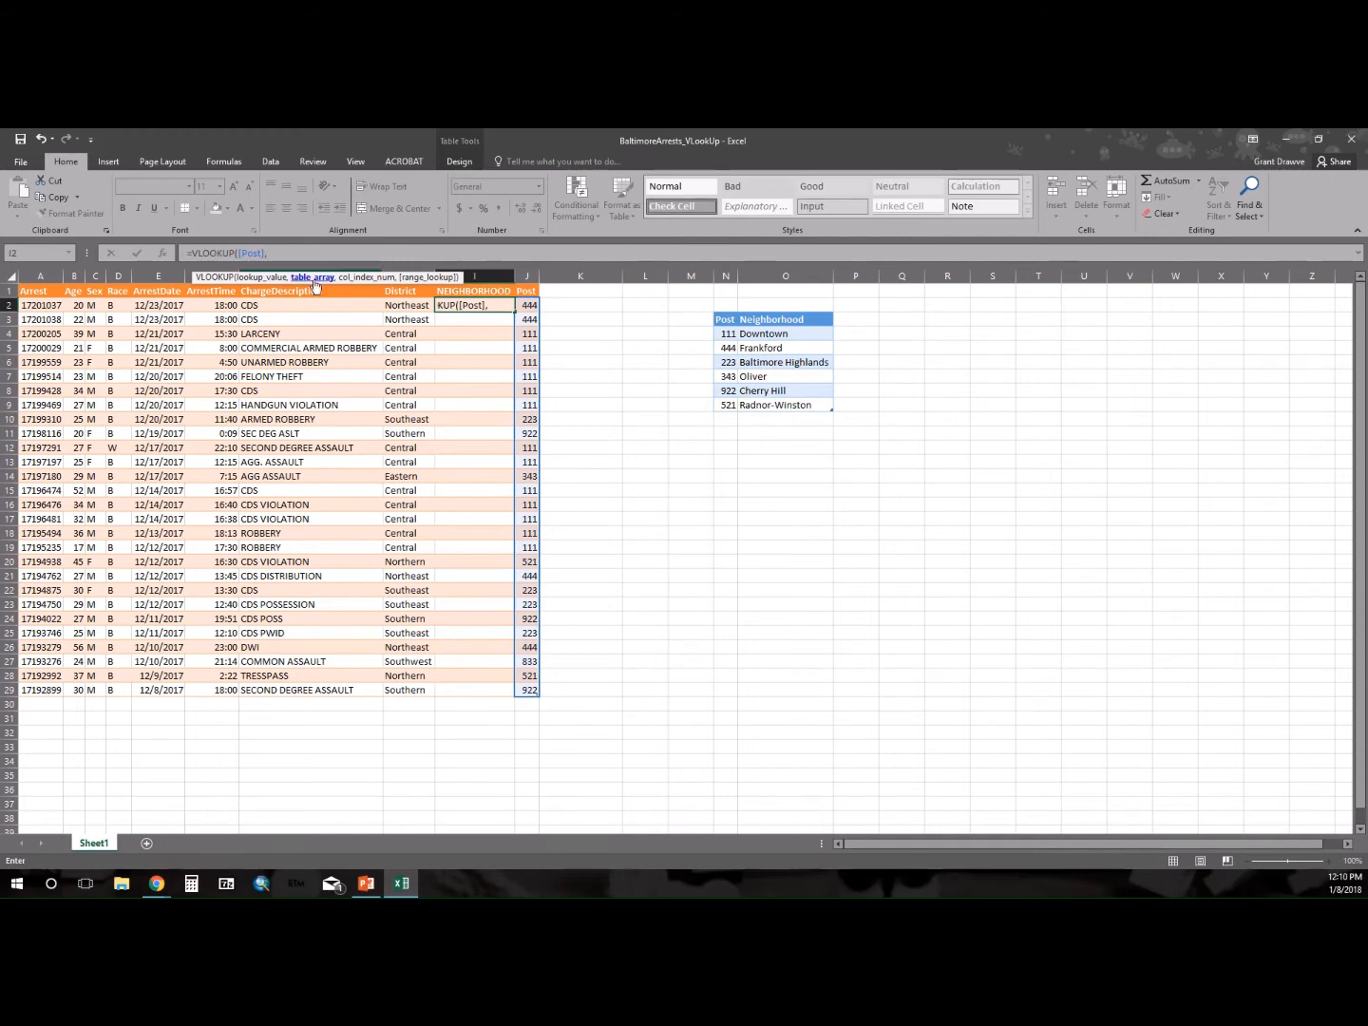
{"action": "left_click_drag", "start_coordinate": [726, 320], "coordinate": [800, 400]}
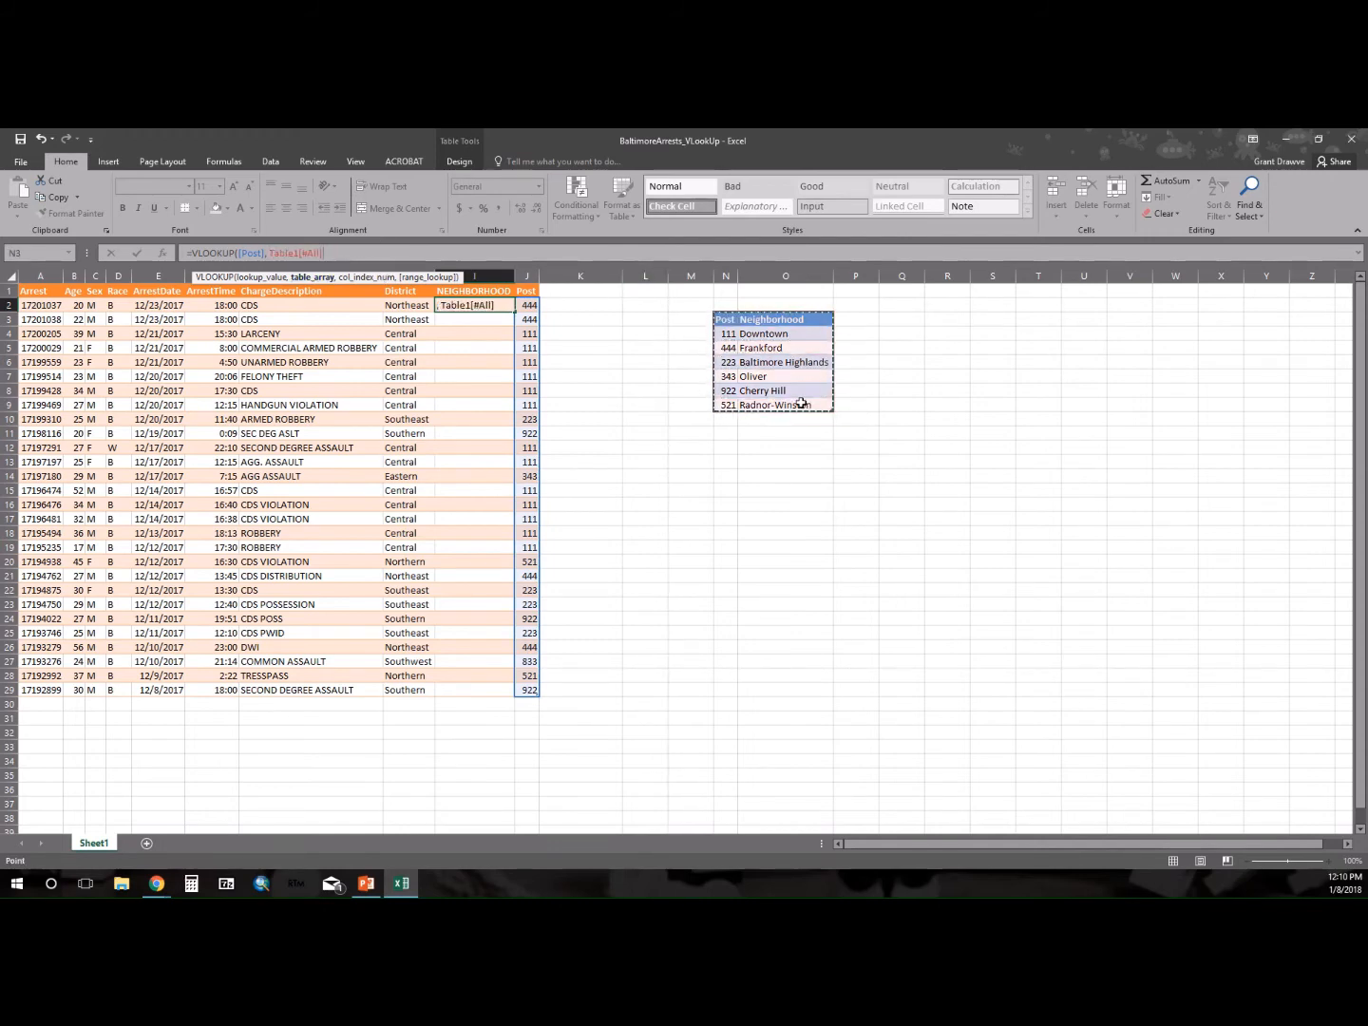
{"action": "type", "text": ", 2"}
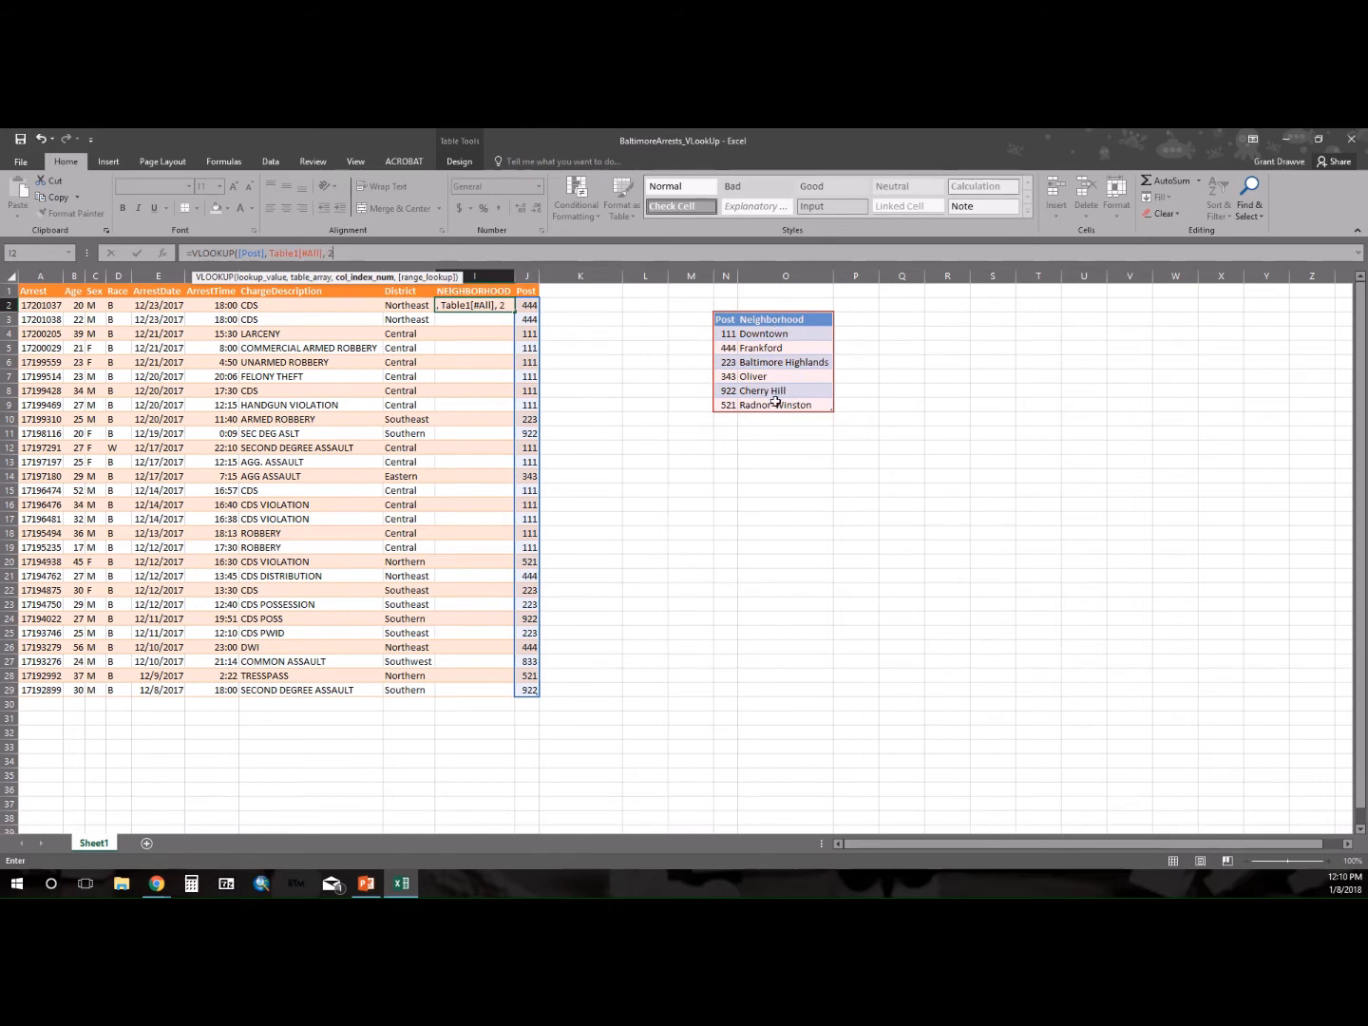
{"action": "type", "text": ","}
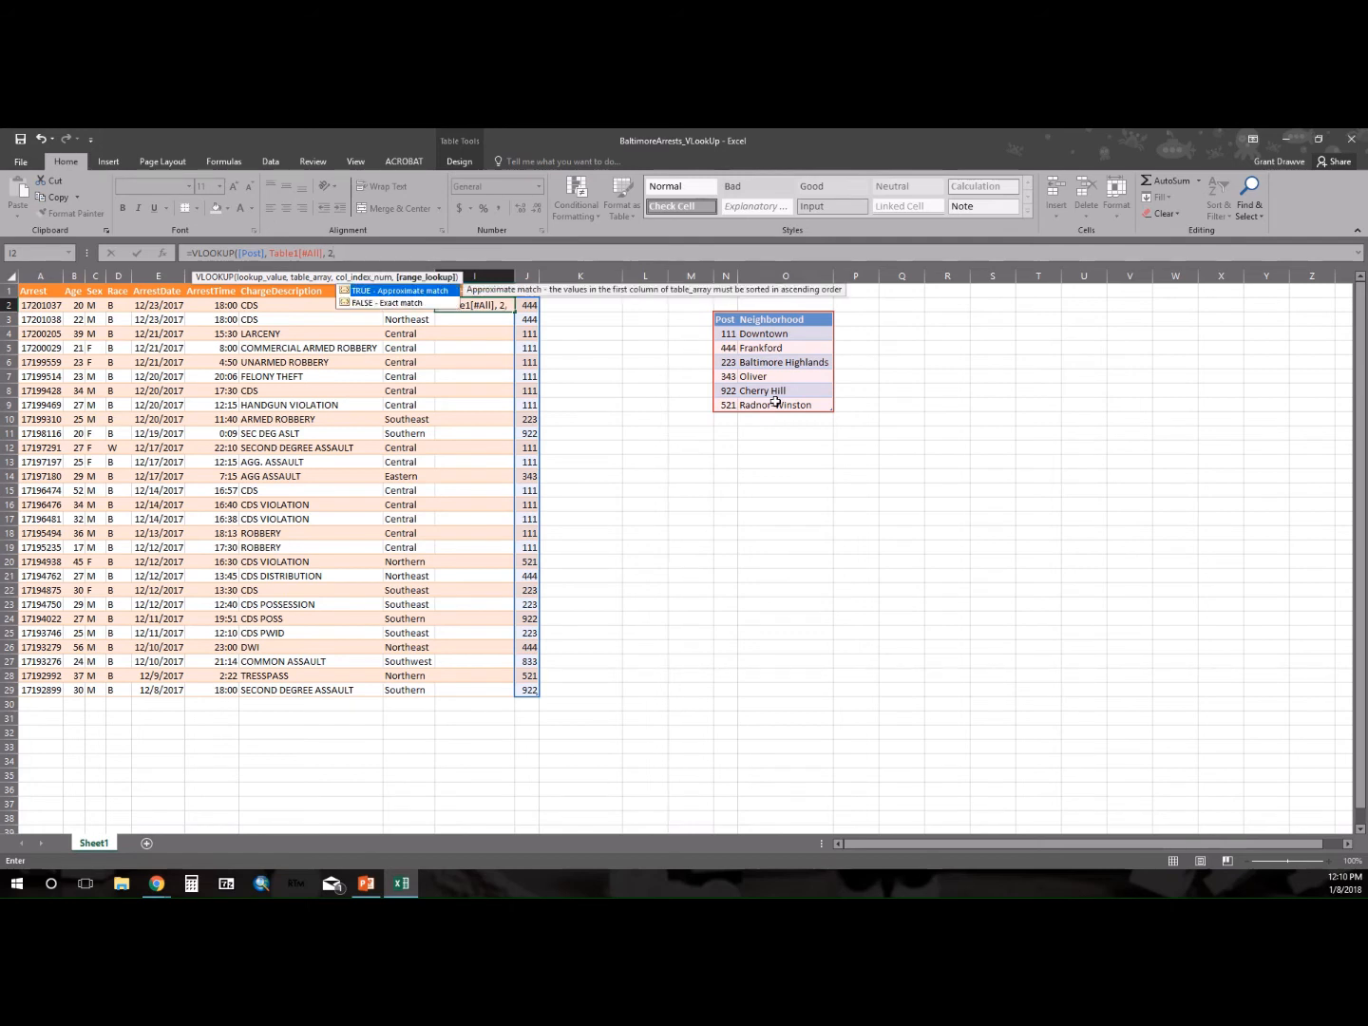
{"action": "type", "text": "FALSE)"}
{"action": "key", "text": "Return"}
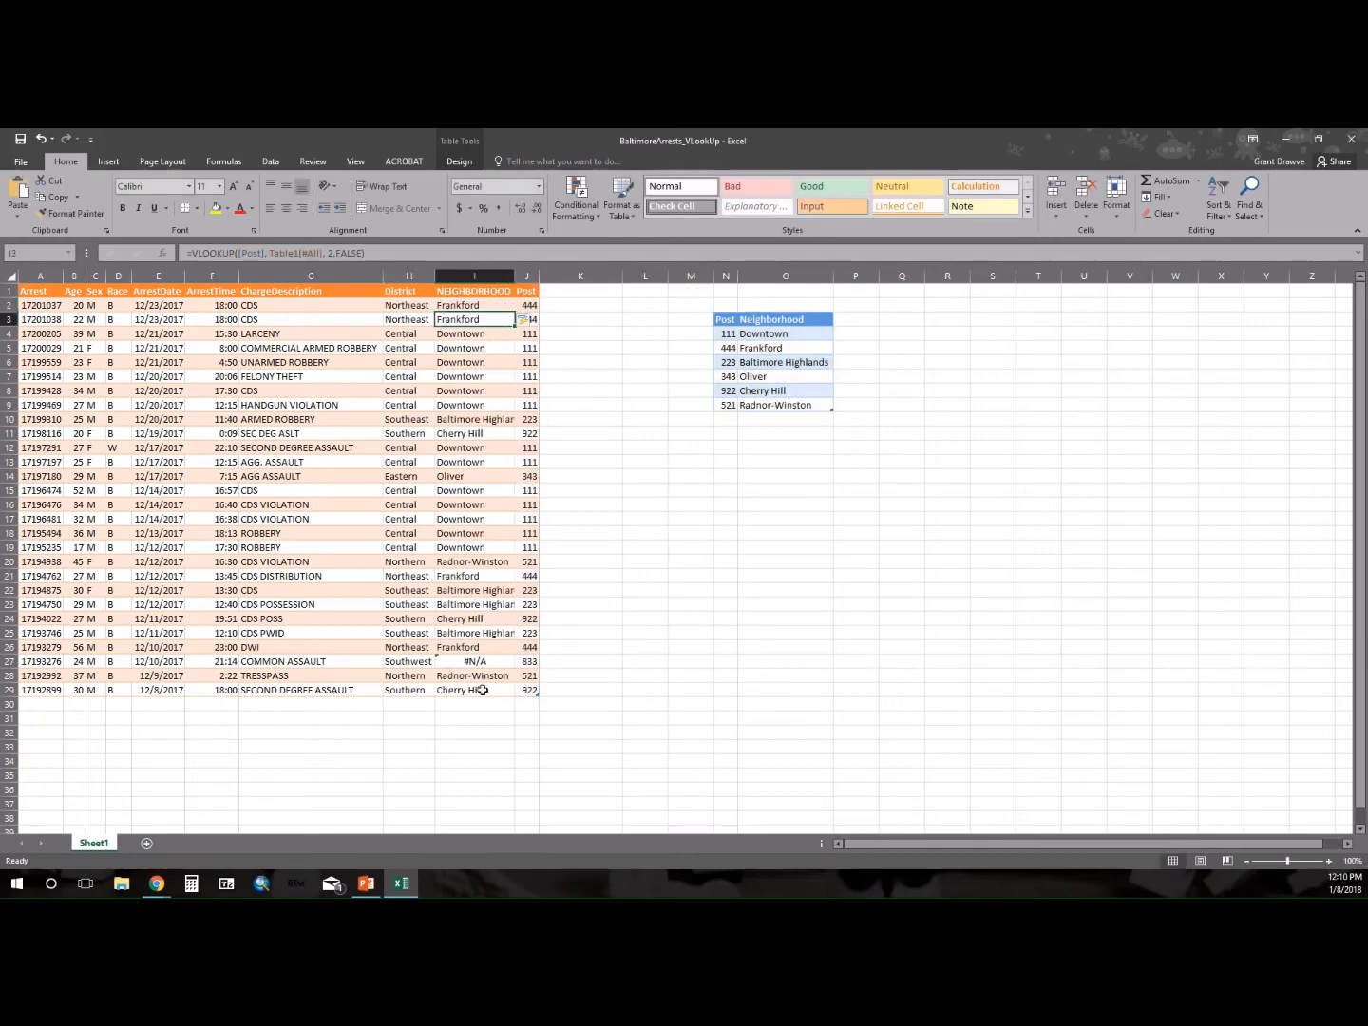
{"action": "double_click", "coordinate": [516, 276]}
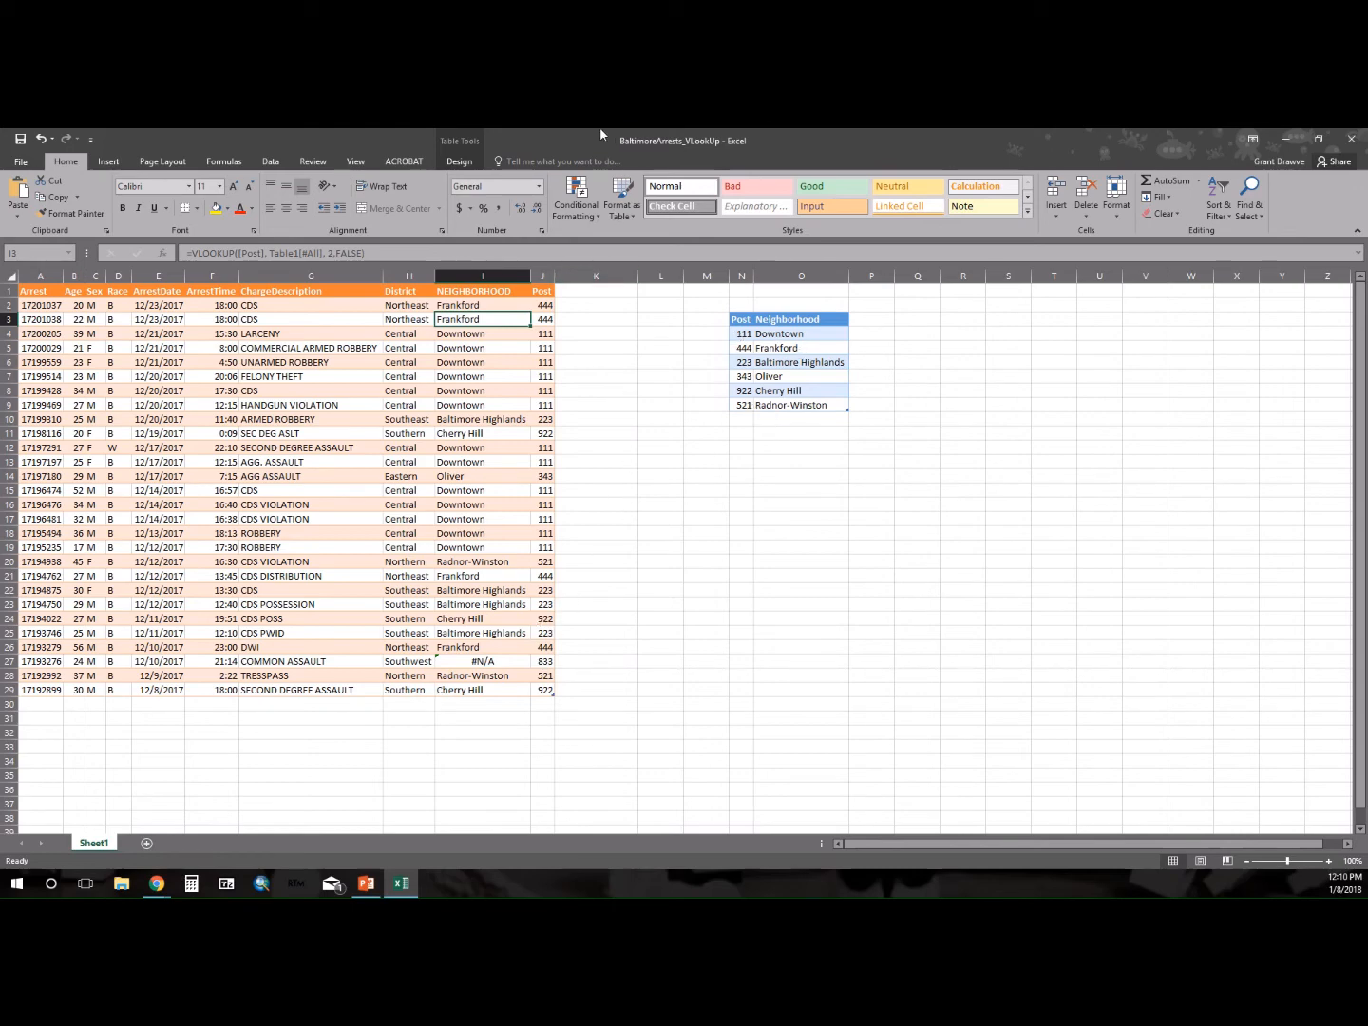
{"action": "mouse_move", "coordinate": [599, 133]}
{"action": "left_click", "coordinate": [635, 162]}
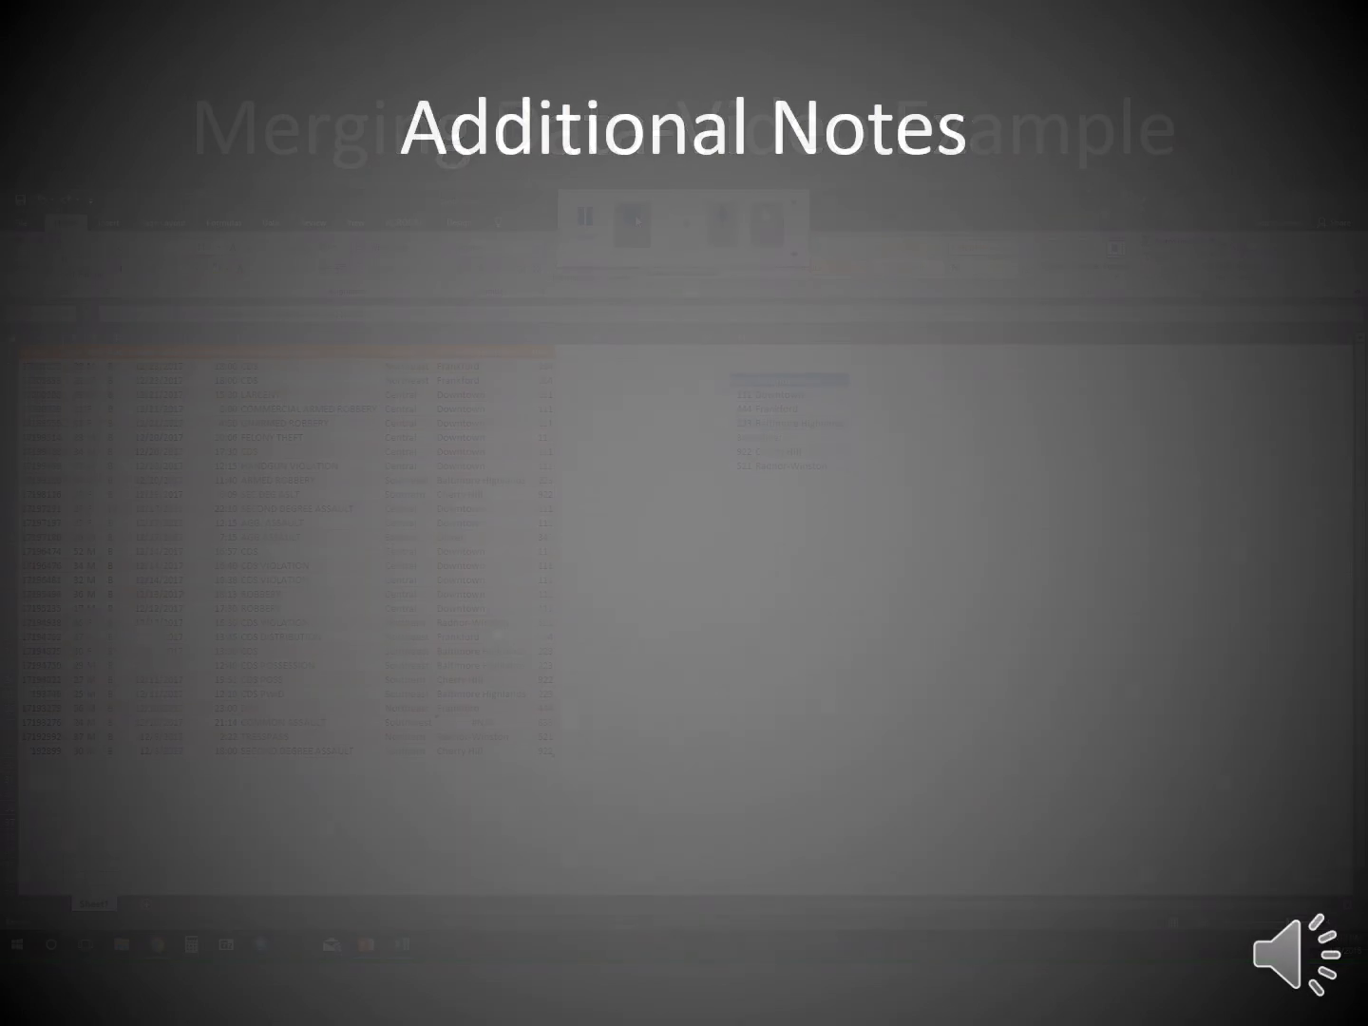